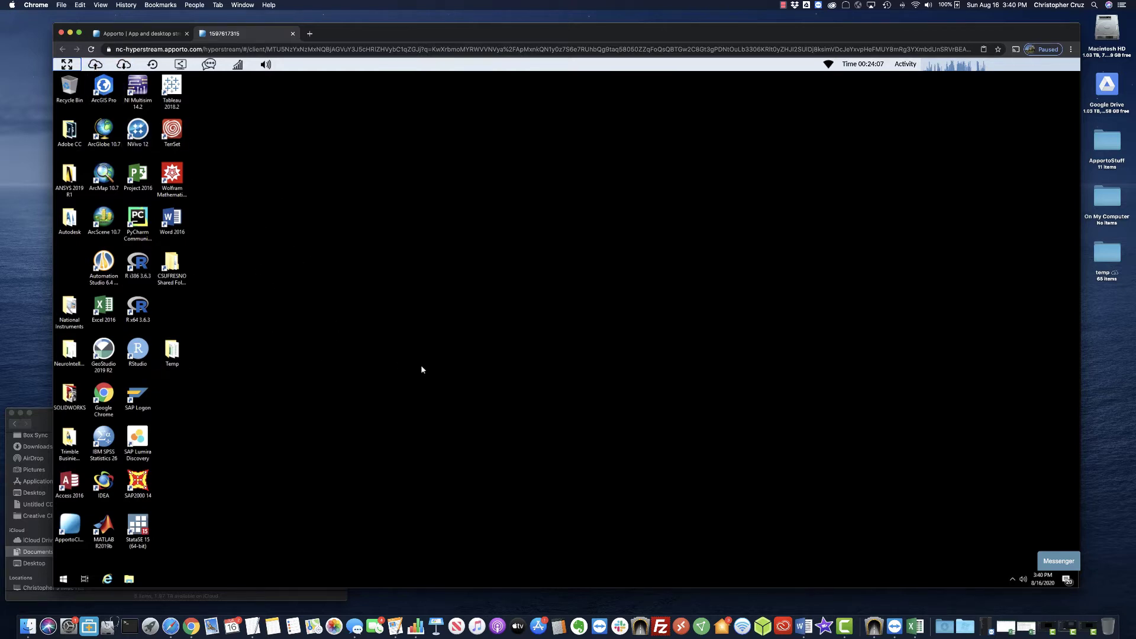
# Create a desktop folder named 'My Schools Files' and open it in File Explorer.
pyautogui.rightClick(359, 268)
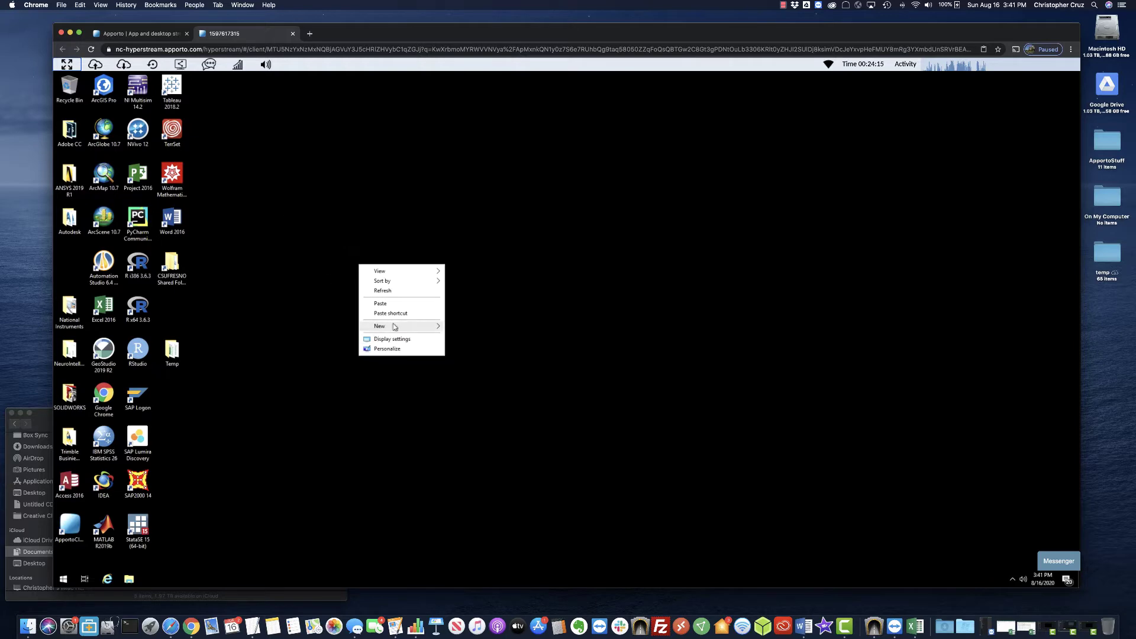
pyautogui.moveTo(394, 326)
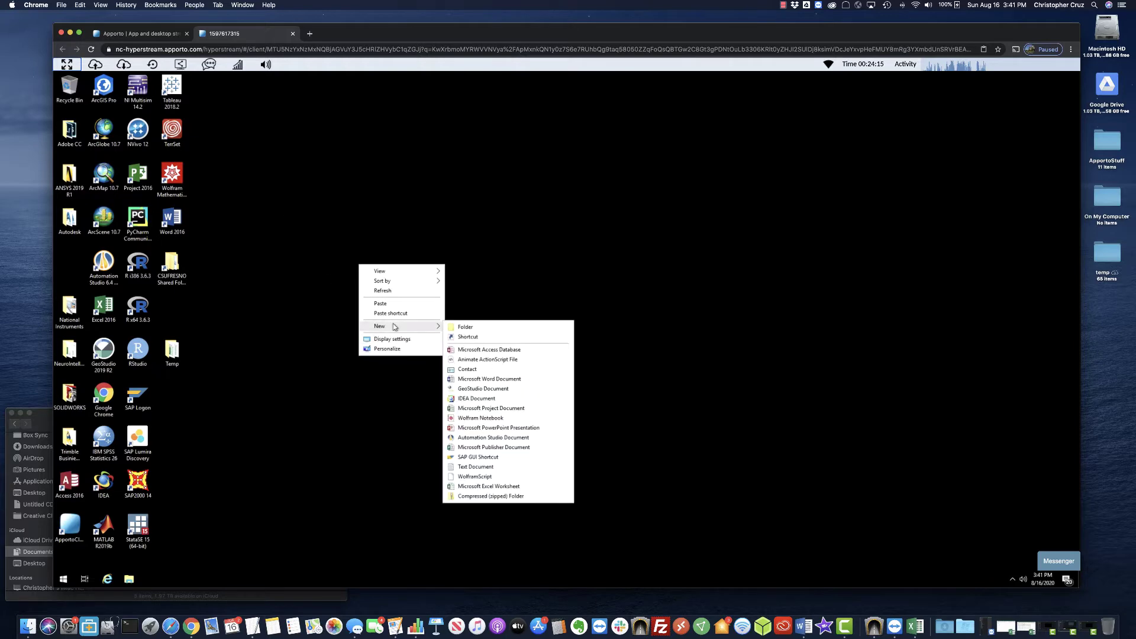
pyautogui.click(465, 327)
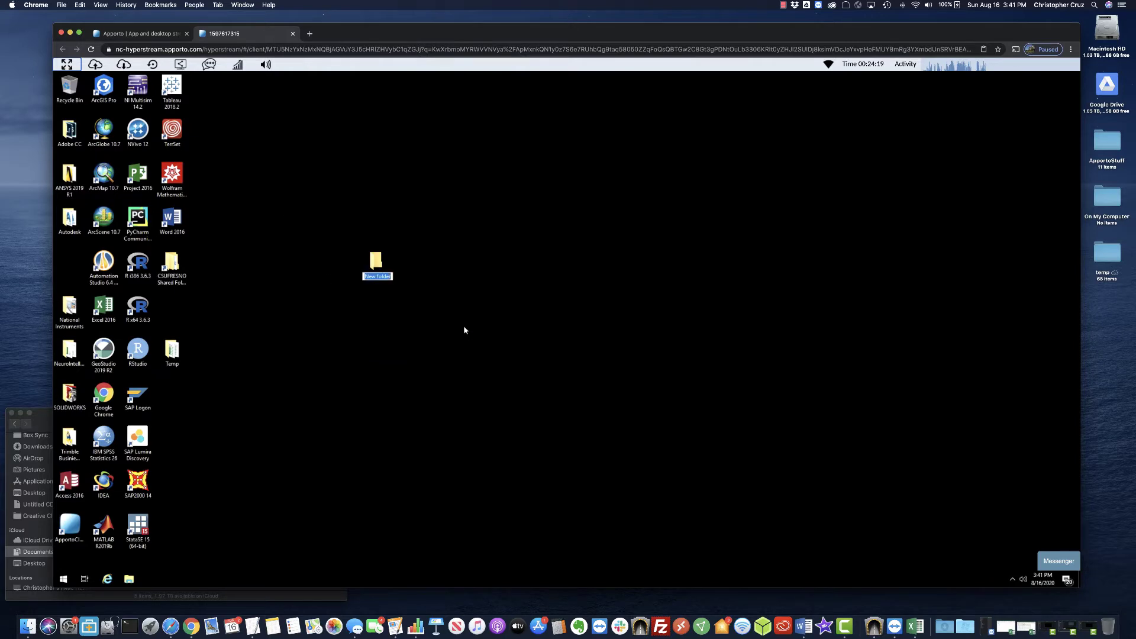
pyautogui.write('My Schools Files')
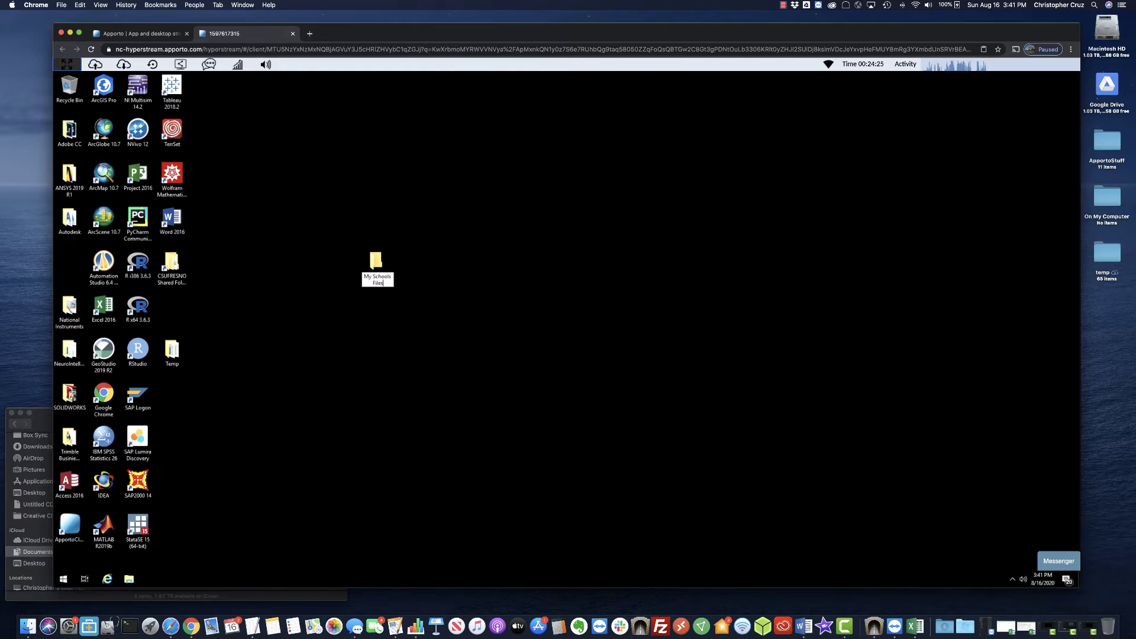
pyautogui.press('Return')
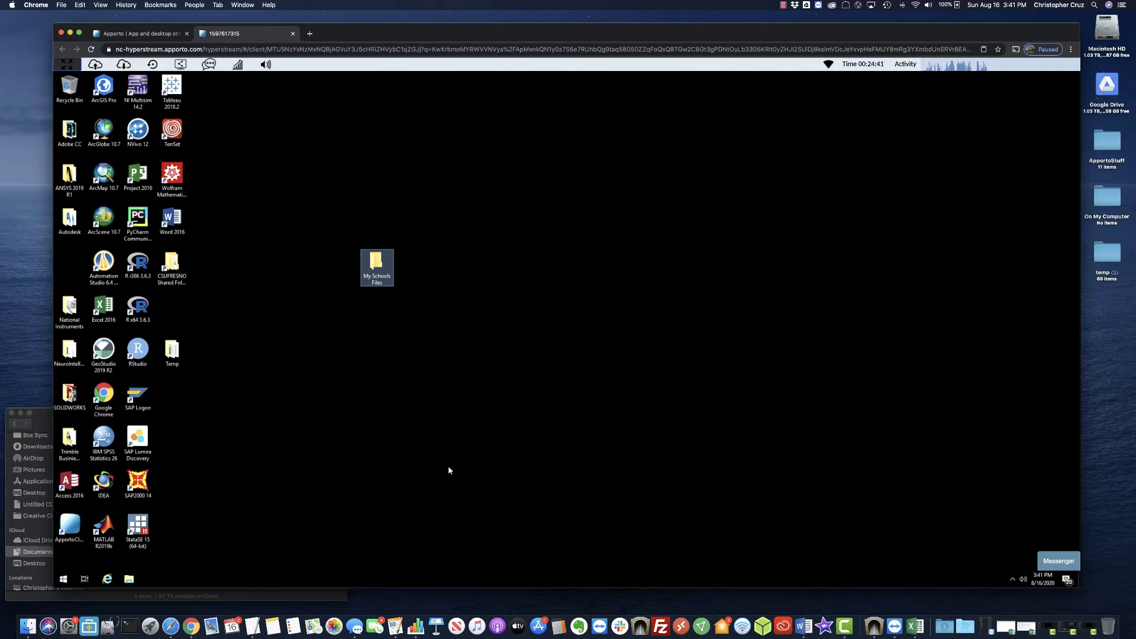
pyautogui.press('Return')
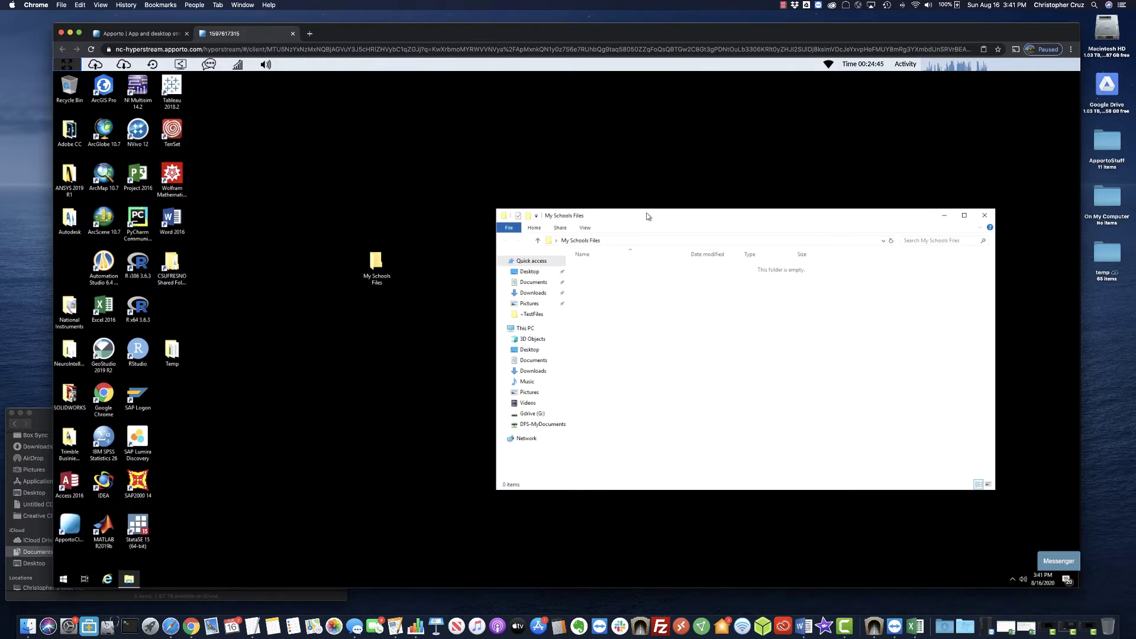
# Move the empty My Schools Files window aside and bring up Apporto's File upload dialog.
pyautogui.moveTo(646, 214); pyautogui.dragTo(497, 191)
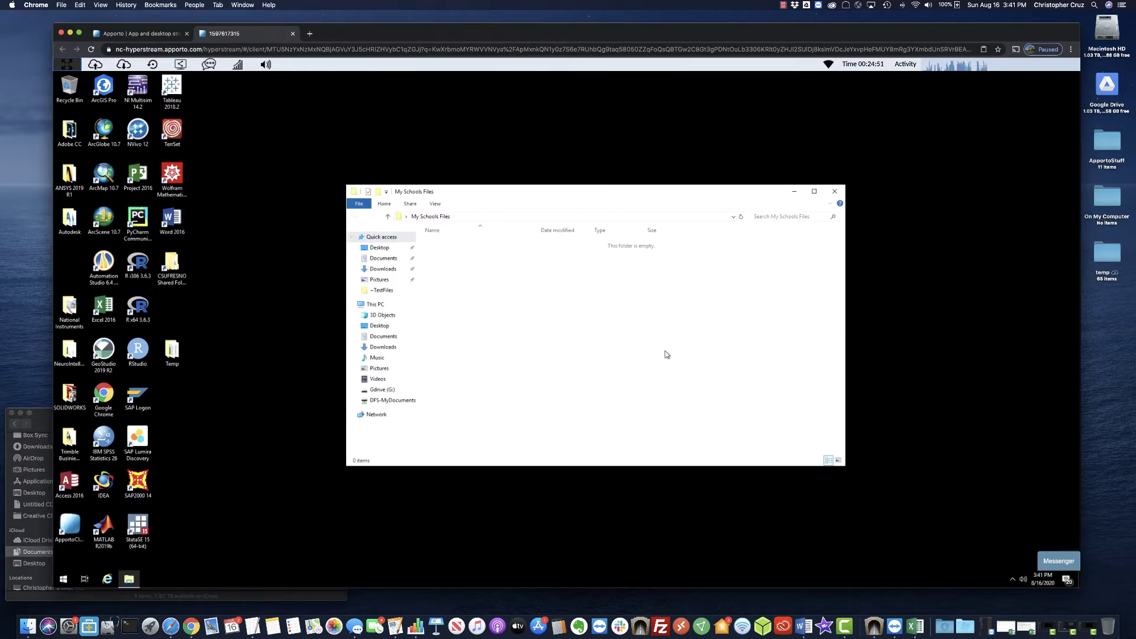
pyautogui.click(279, 202)
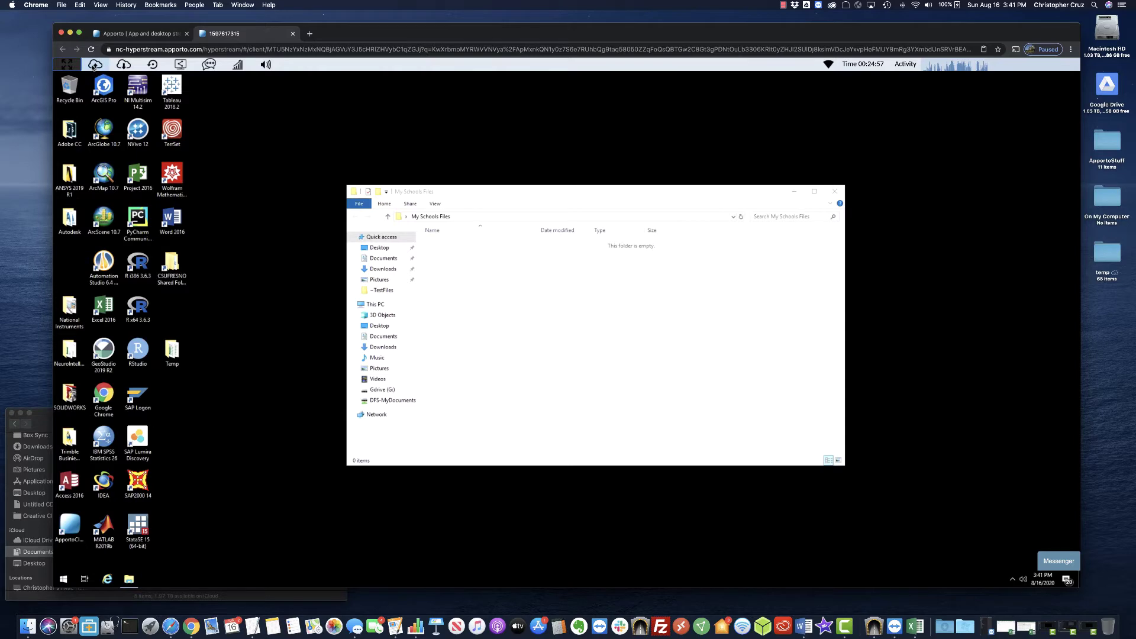
pyautogui.click(93, 65)
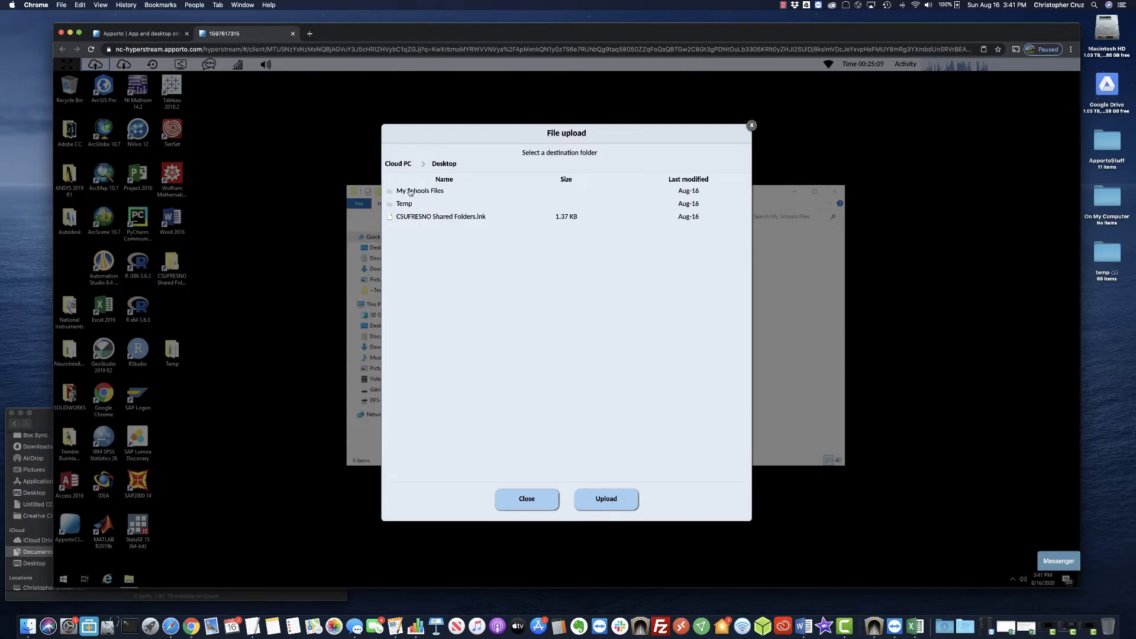
# Upload MyImportantExcelFile.xlsx from the Mac's MyDocumentFiles into My Schools Files, then close the dialog.
pyautogui.doubleClick(410, 191)
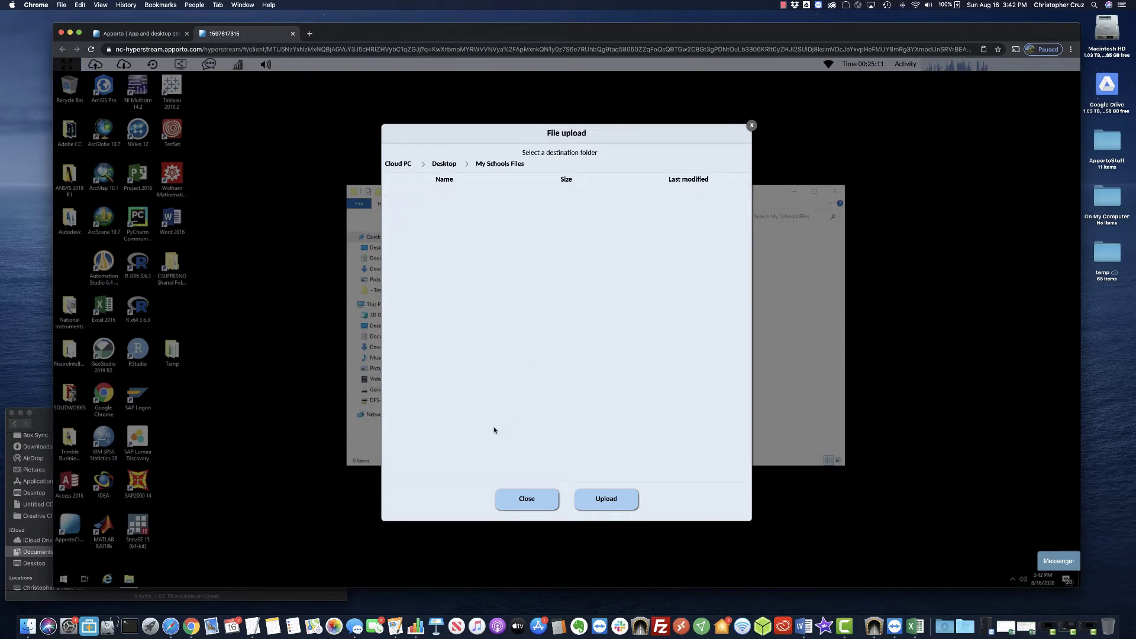
pyautogui.click(612, 497)
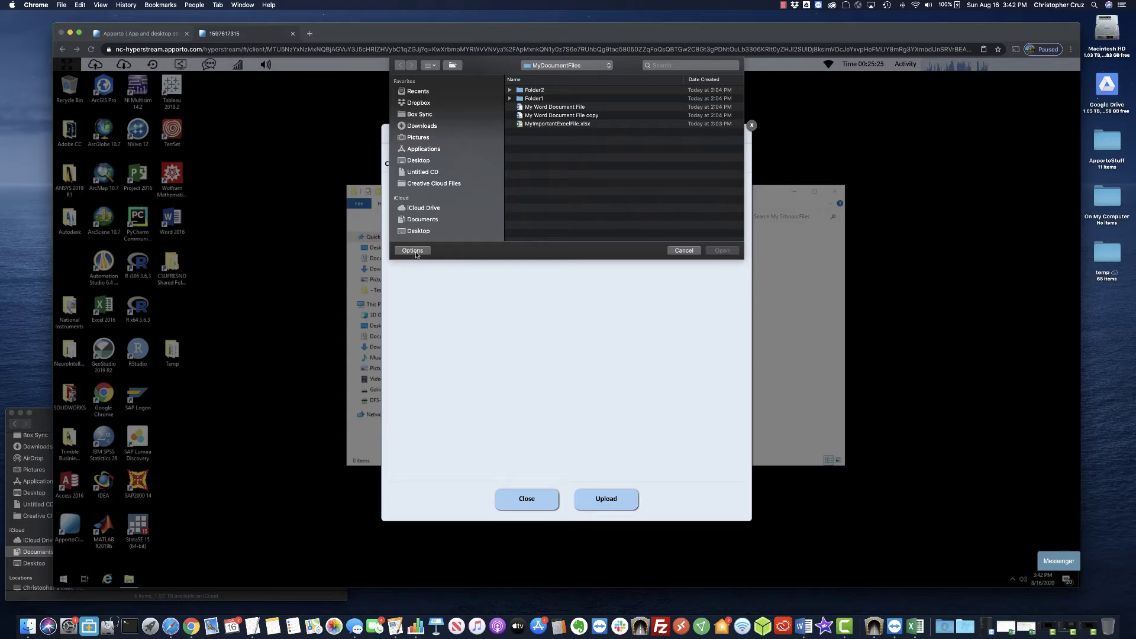
pyautogui.click(420, 220)
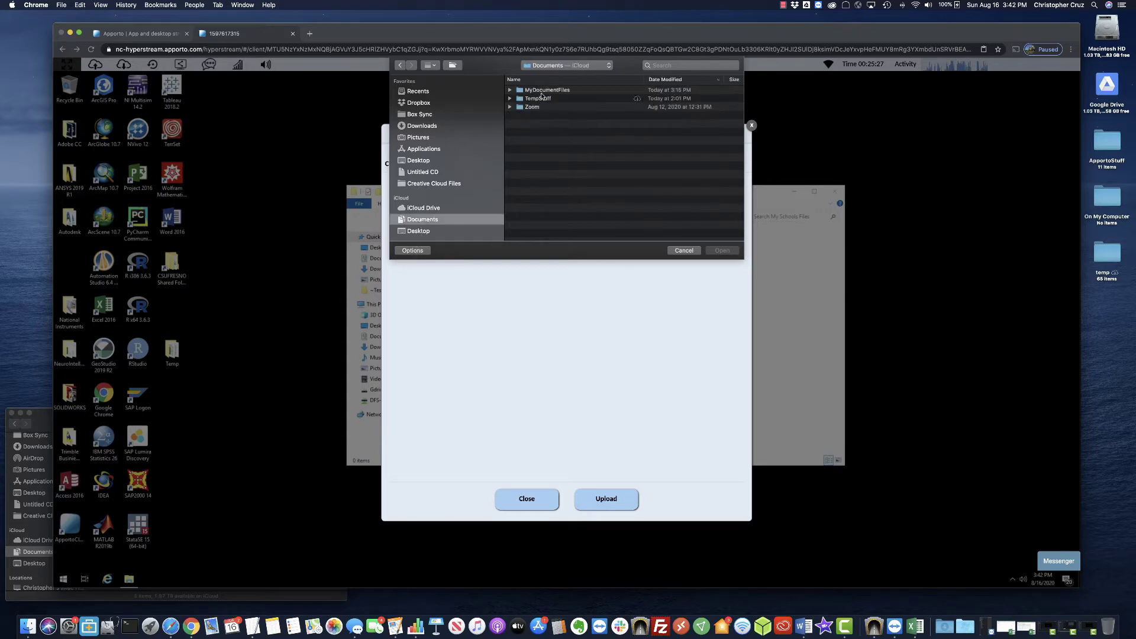
pyautogui.click(542, 91)
pyautogui.click(550, 197)
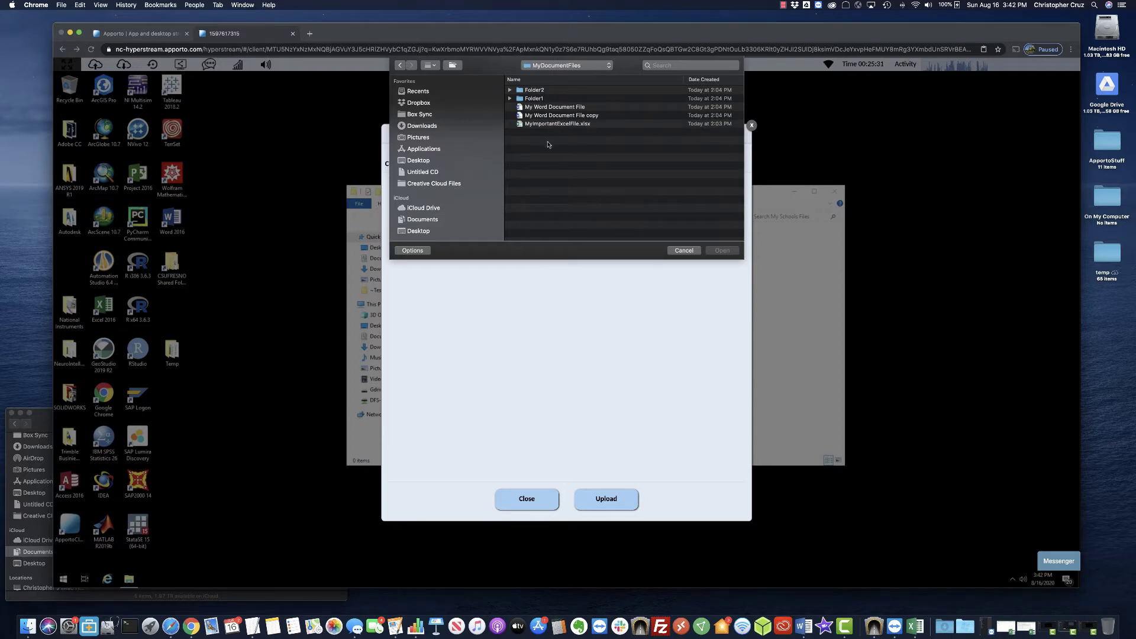
pyautogui.click(557, 124)
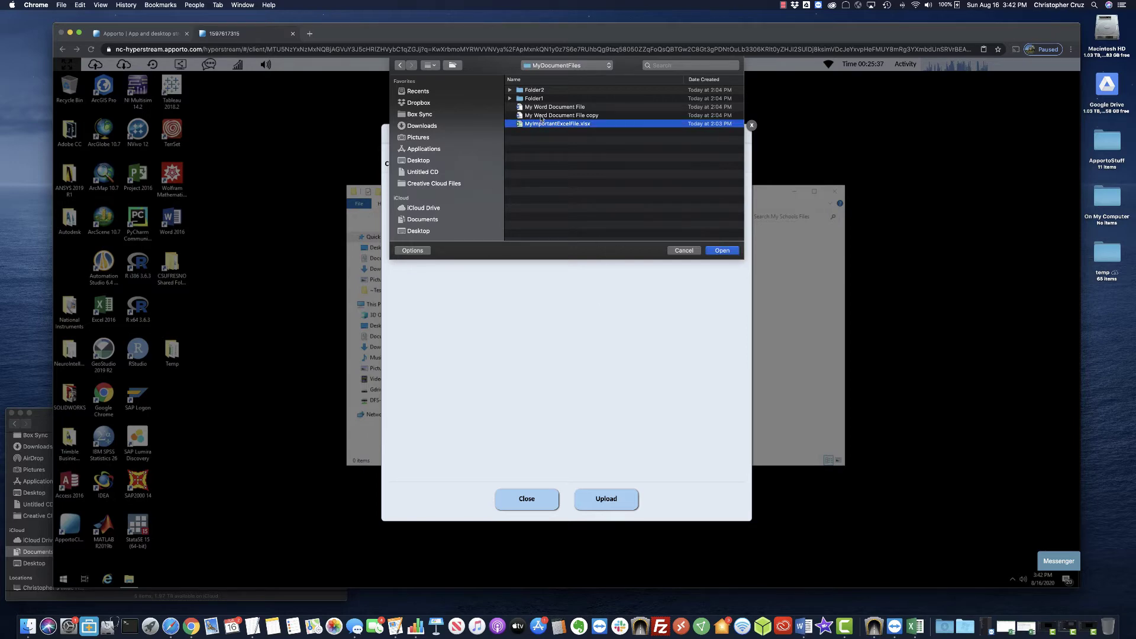
pyautogui.click(718, 251)
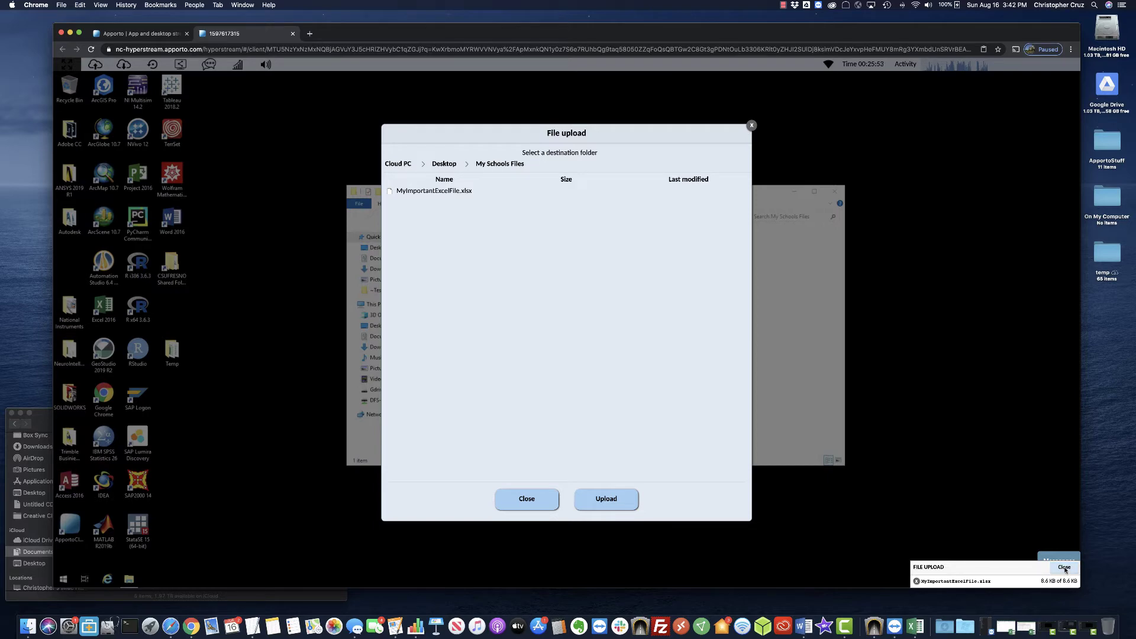
pyautogui.click(1064, 568)
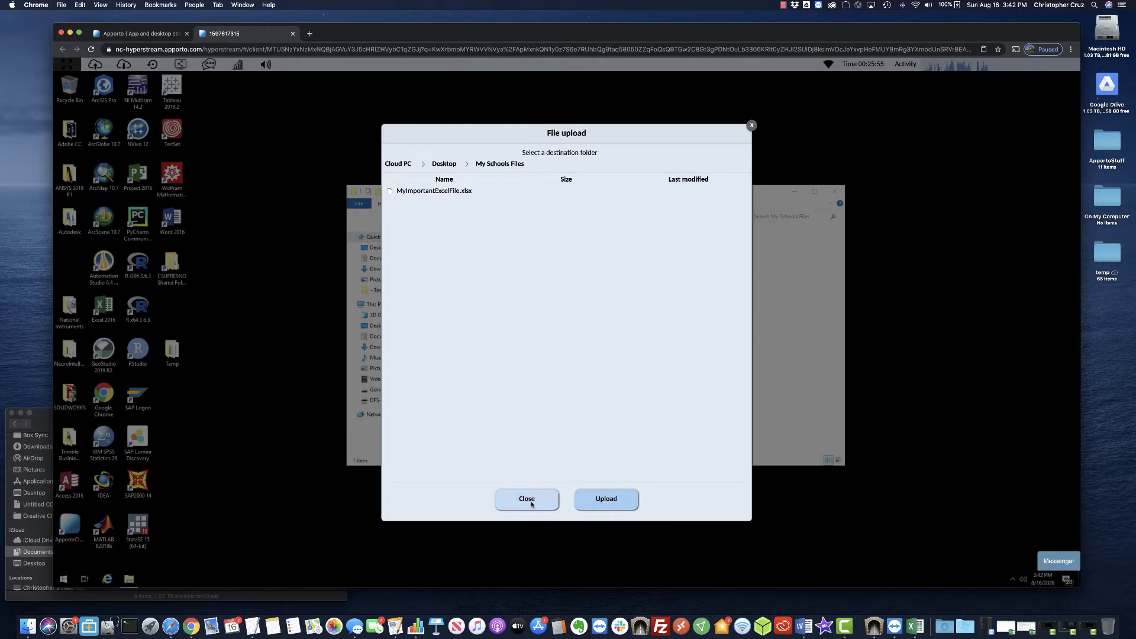
pyautogui.click(527, 499)
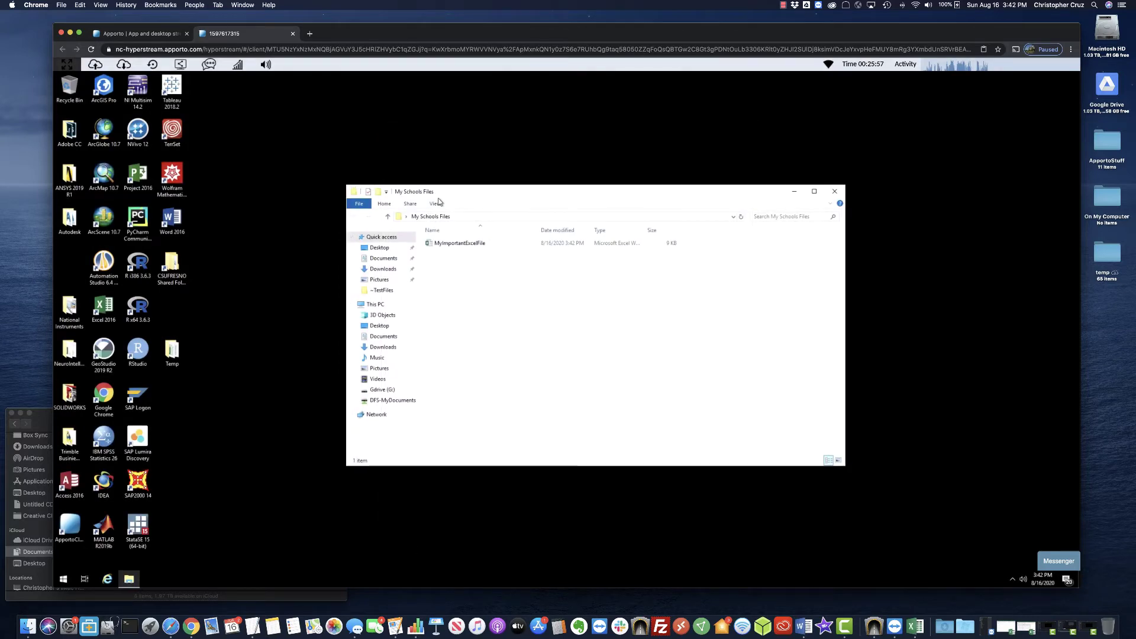
pyautogui.click(448, 248)
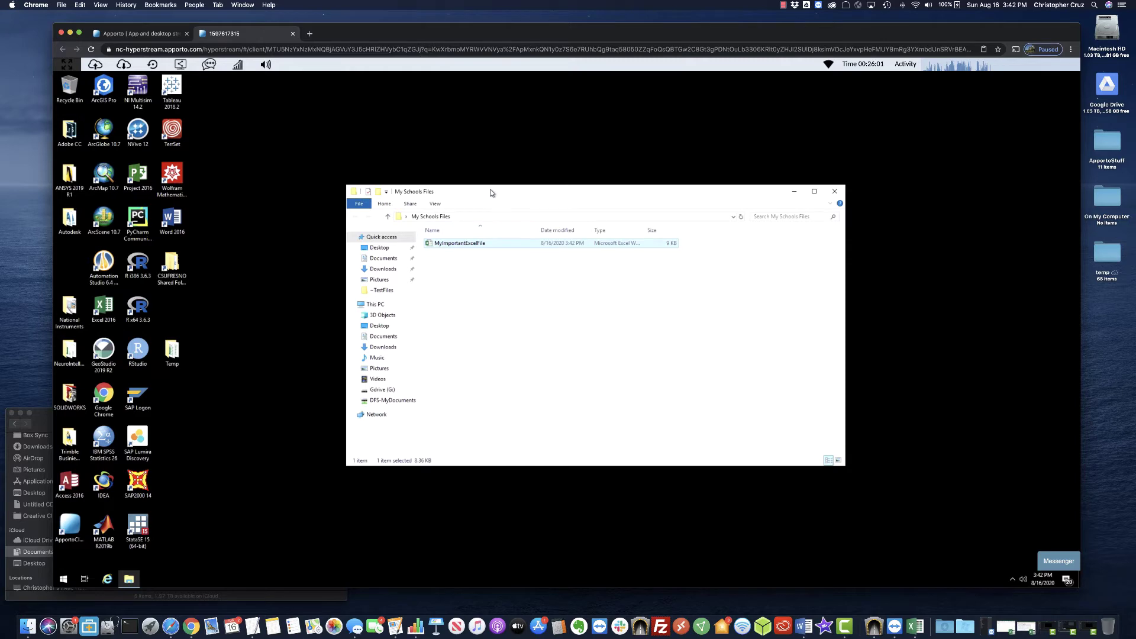
pyautogui.moveTo(490, 192); pyautogui.dragTo(563, 180)
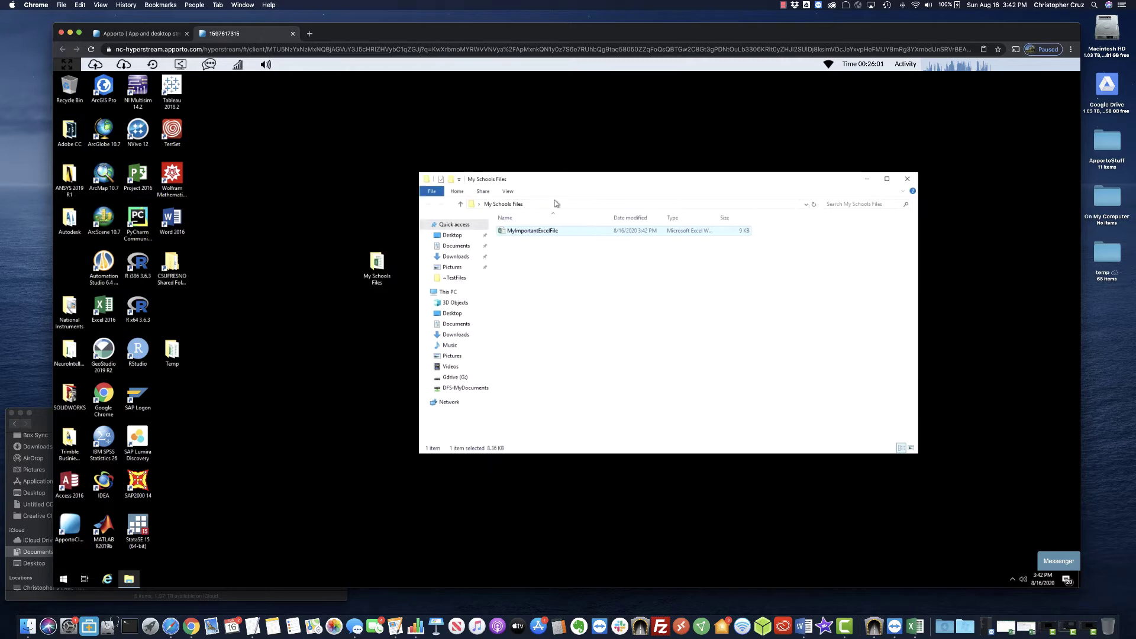
pyautogui.doubleClick(533, 232)
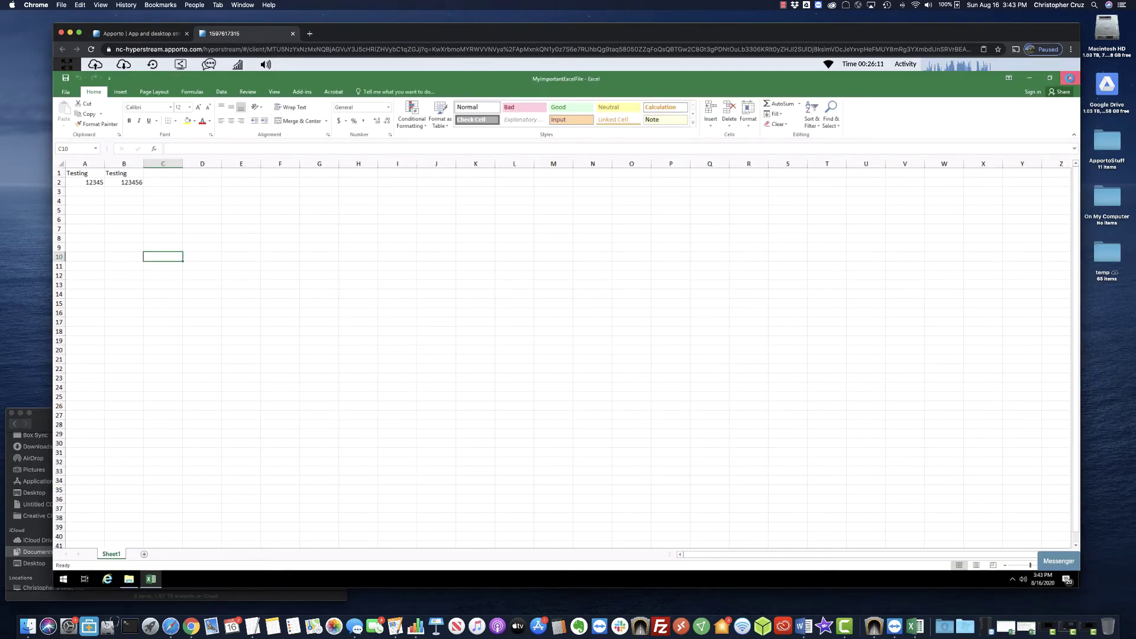
pyautogui.click(1069, 79)
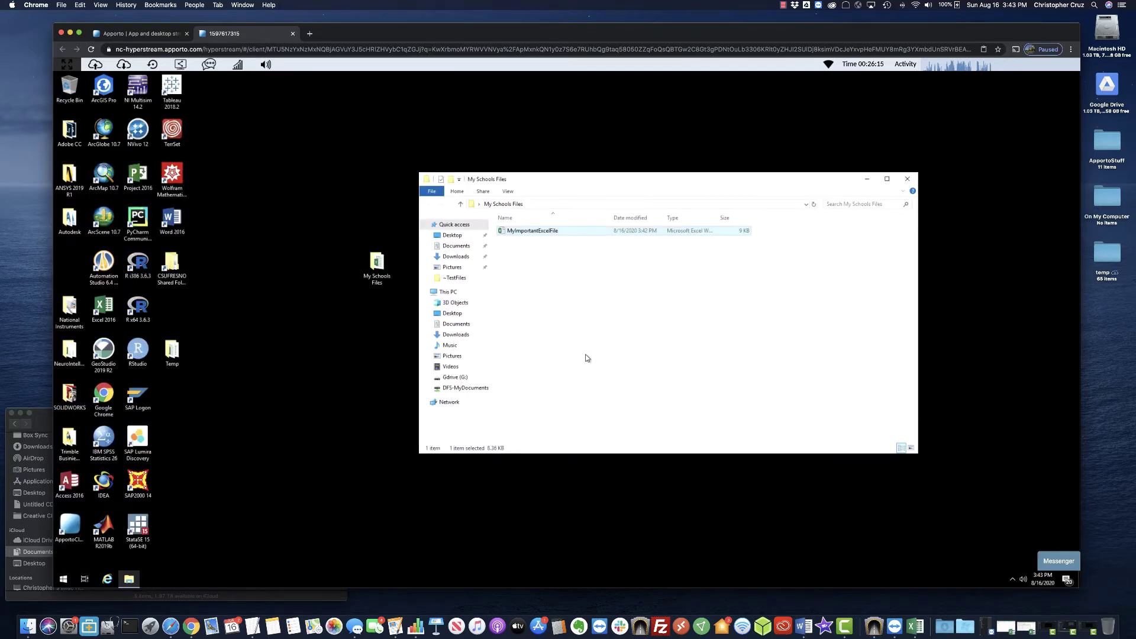
# Delete MyImportantExcelFile from My Schools Files and reopen Apporto's File upload dialog.
pyautogui.click(281, 358)
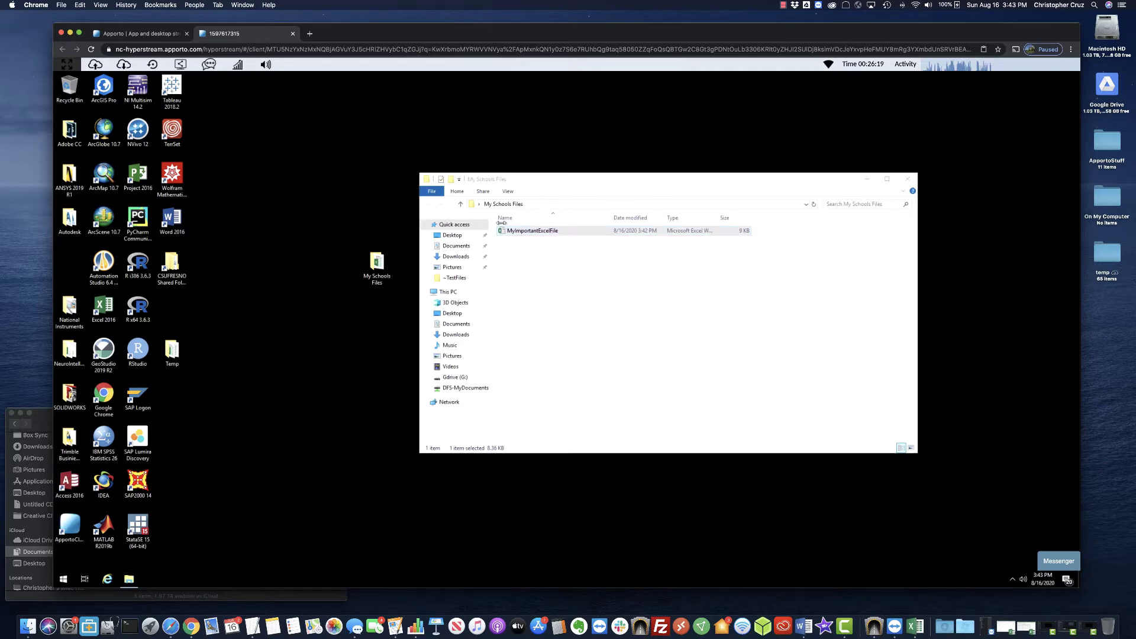
pyautogui.rightClick(550, 232)
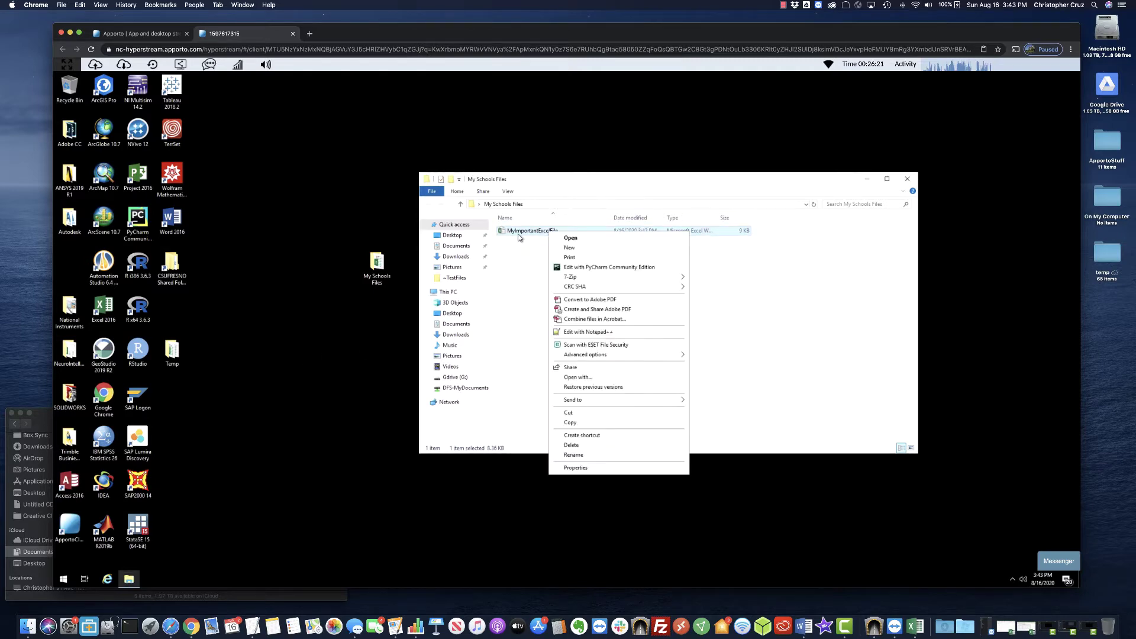
pyautogui.click(571, 445)
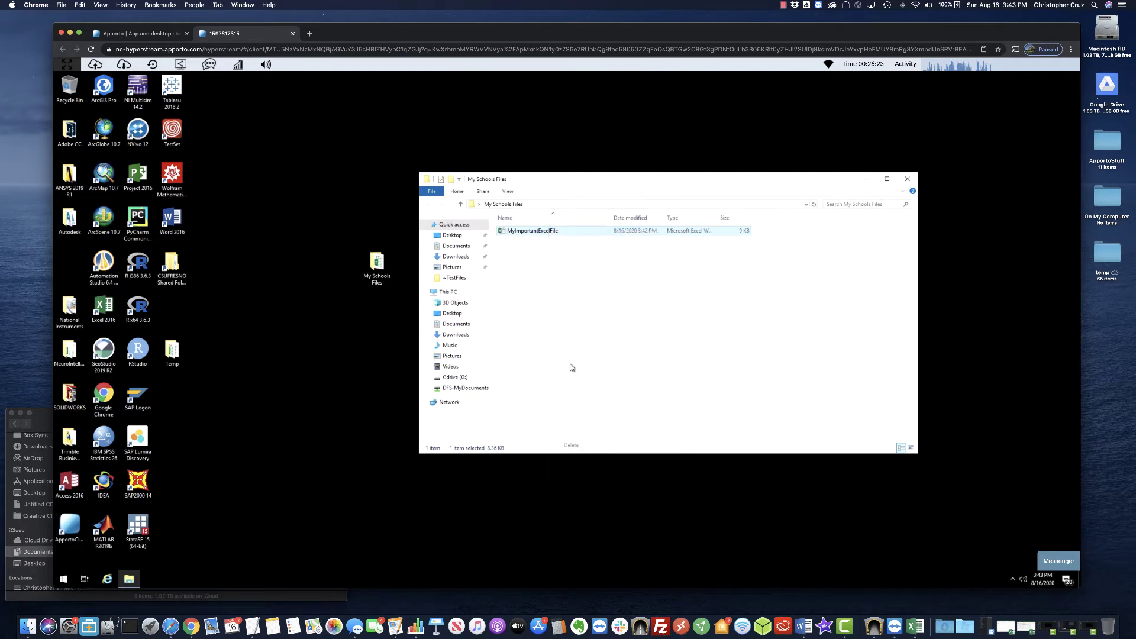
pyautogui.click(95, 63)
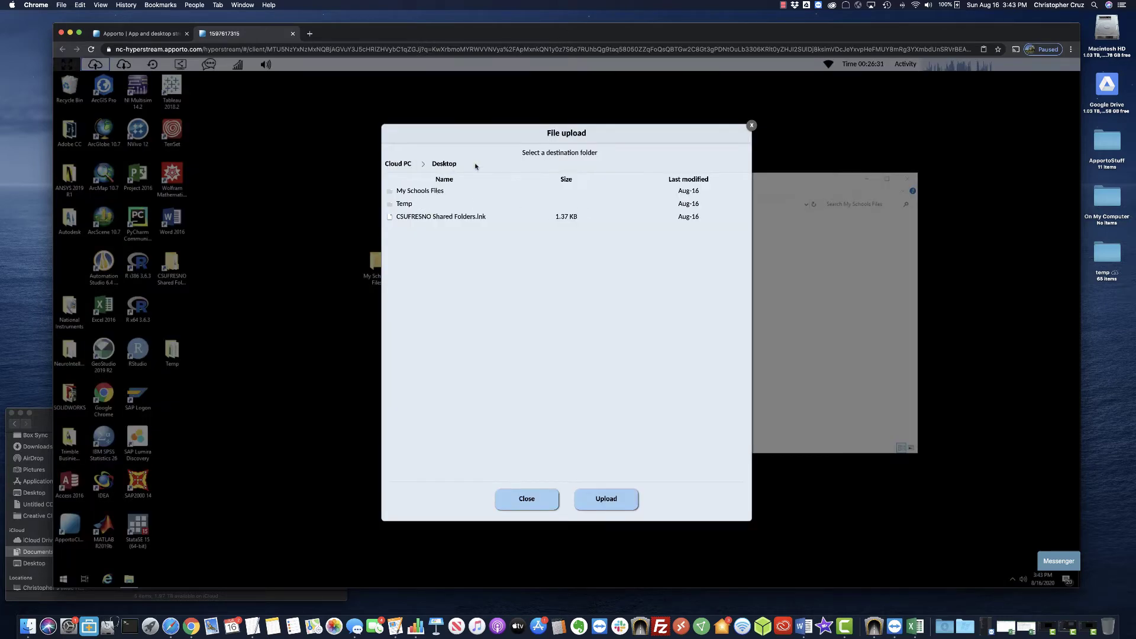
# Upload MyImportantExcelFile.xlsx and both Word documents into My Schools Files, then close the dialog.
pyautogui.doubleClick(419, 191)
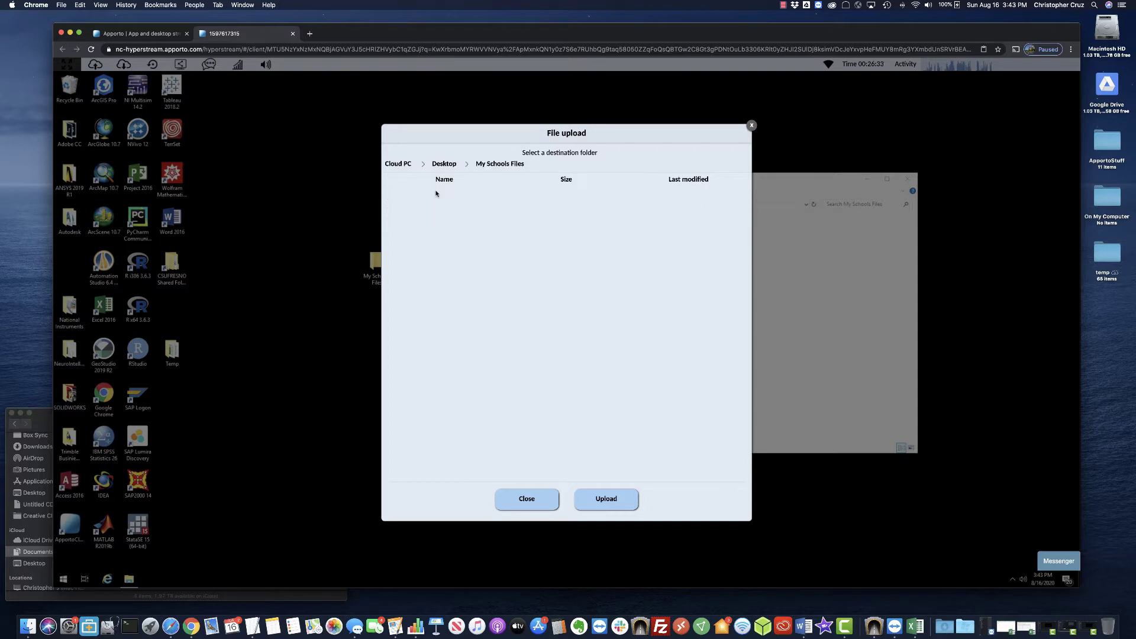
pyautogui.click(604, 510)
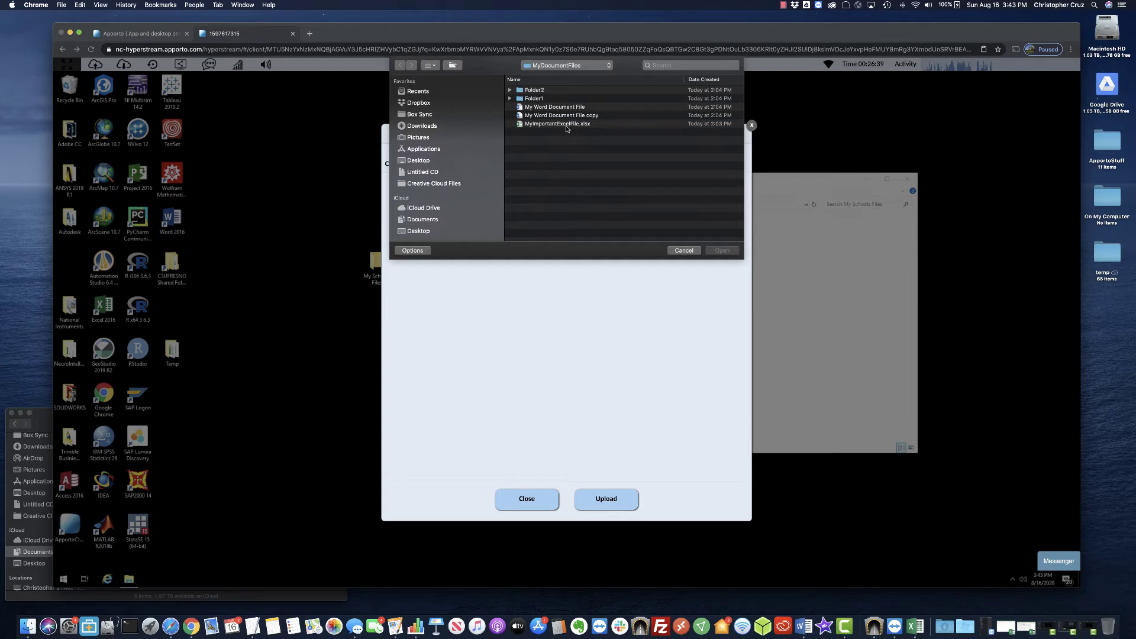
pyautogui.click(566, 126)
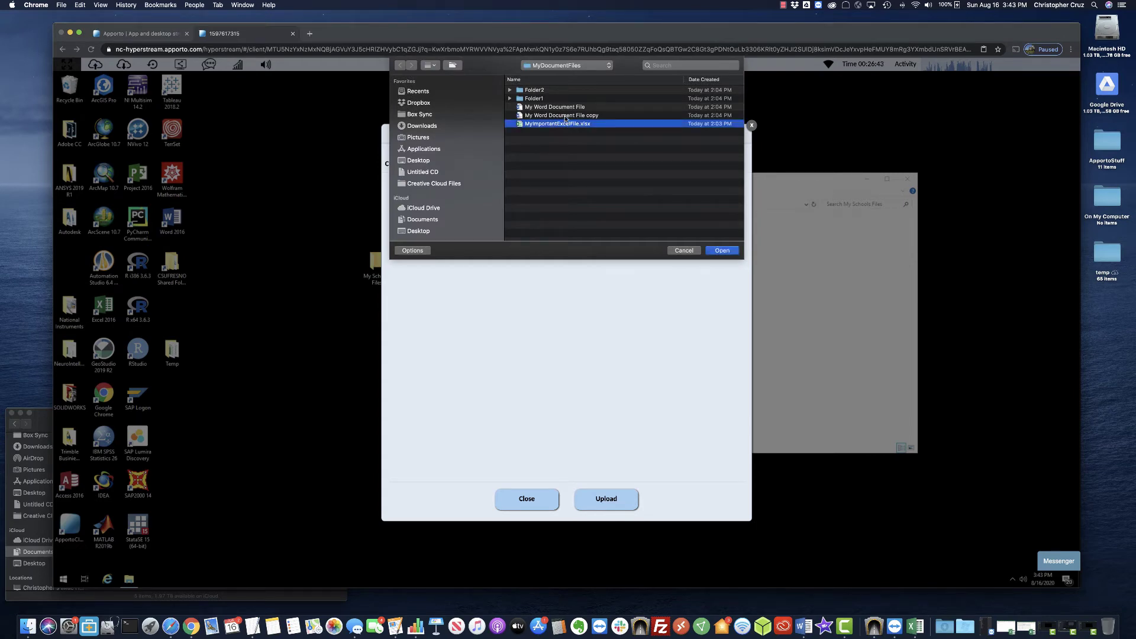
pyautogui.keyDown('super'); pyautogui.click(565, 117); pyautogui.keyUp('super')
pyautogui.keyDown('super'); pyautogui.click(550, 108); pyautogui.keyUp('super')
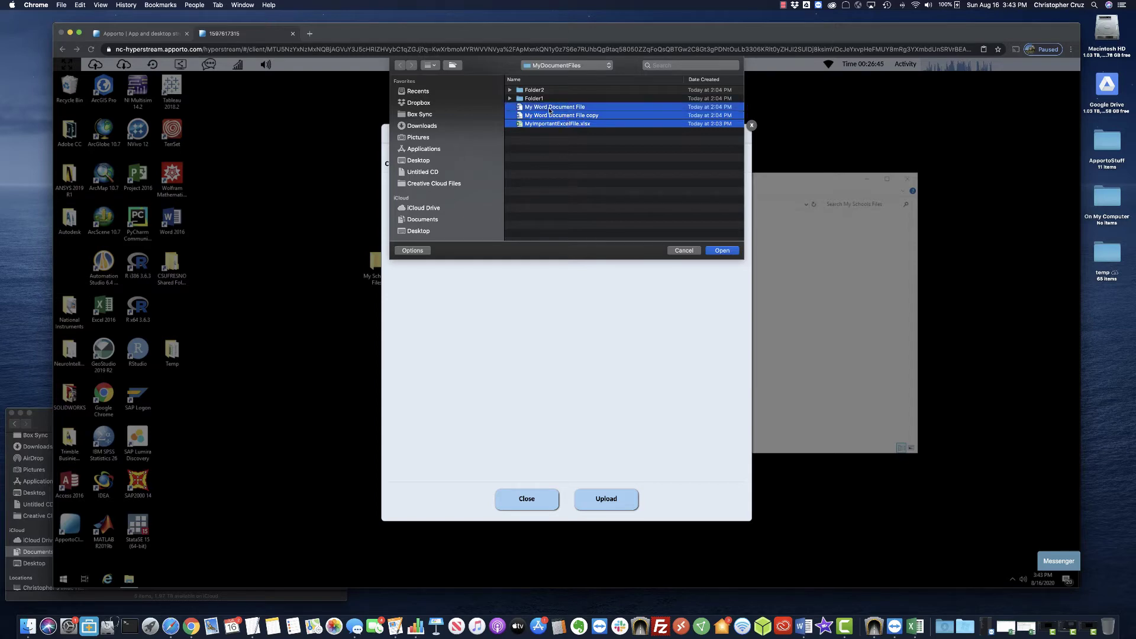
pyautogui.click(722, 250)
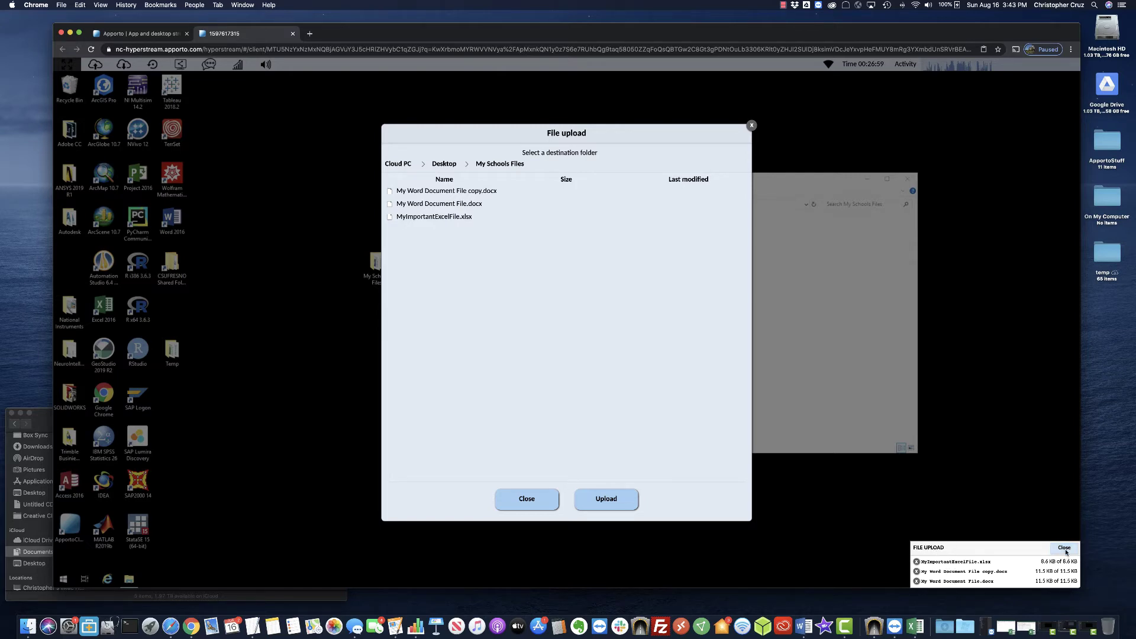
pyautogui.click(1064, 547)
pyautogui.click(527, 499)
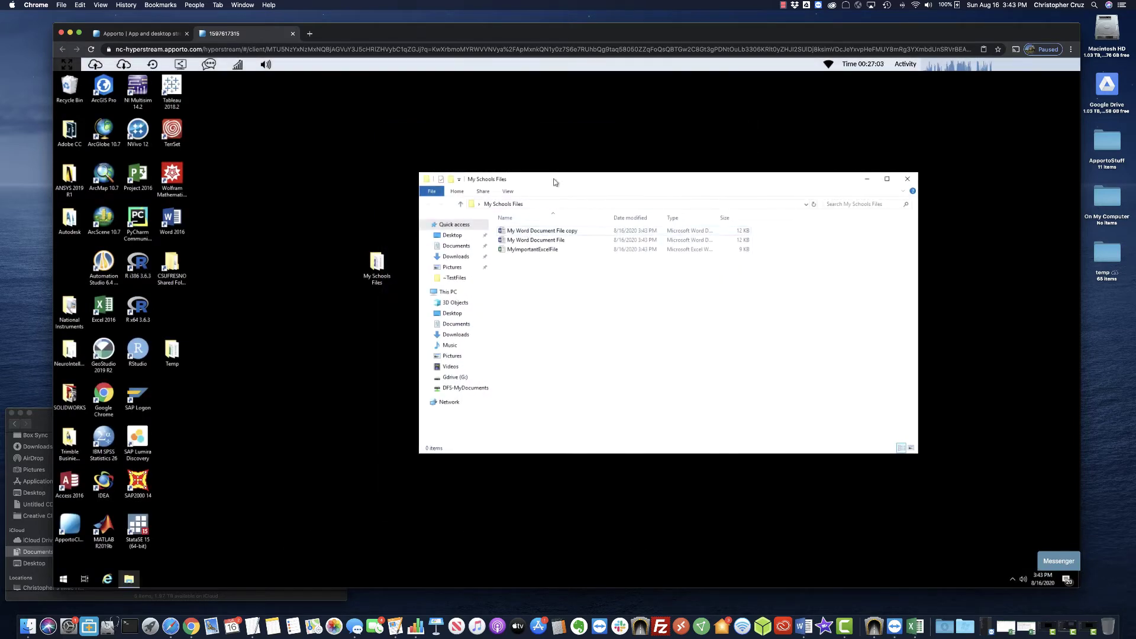
# Open My Word Document File in Word and add a 'Testing 2' line below its title.
pyautogui.moveTo(553, 174); pyautogui.dragTo(549, 146)
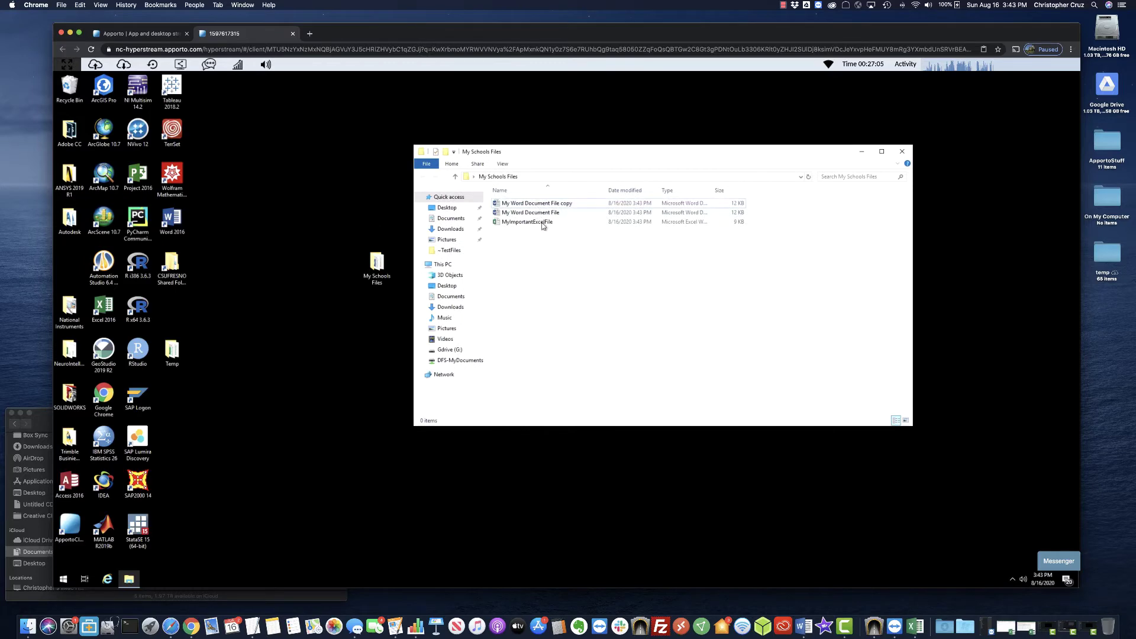
pyautogui.doubleClick(541, 214)
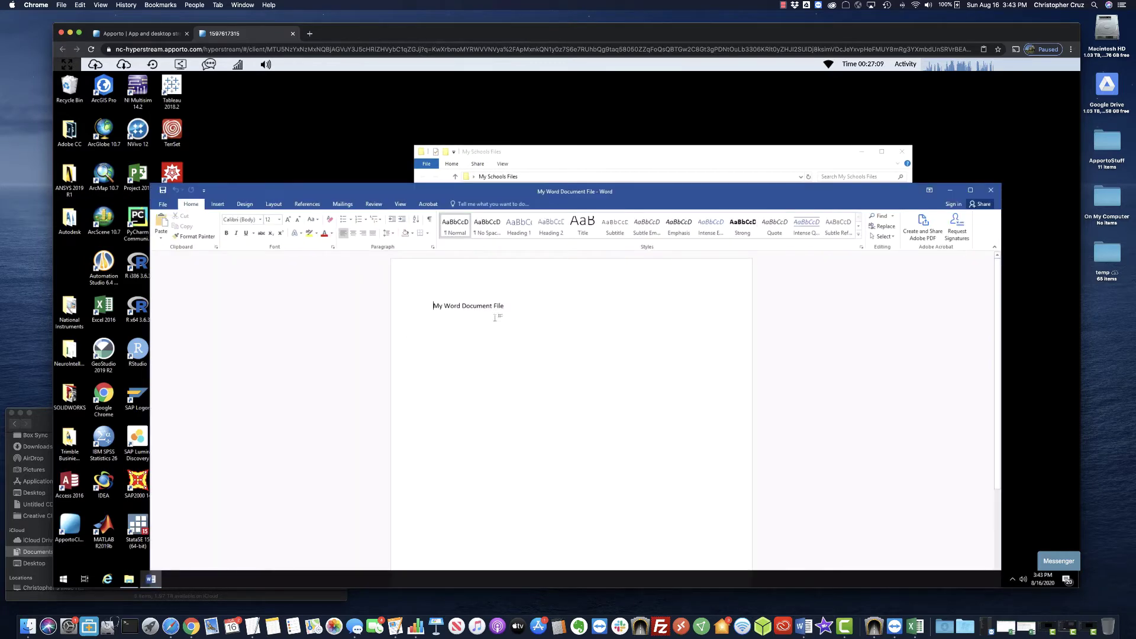
pyautogui.click(542, 309)
pyautogui.press('Return')
pyautogui.write('Tes')
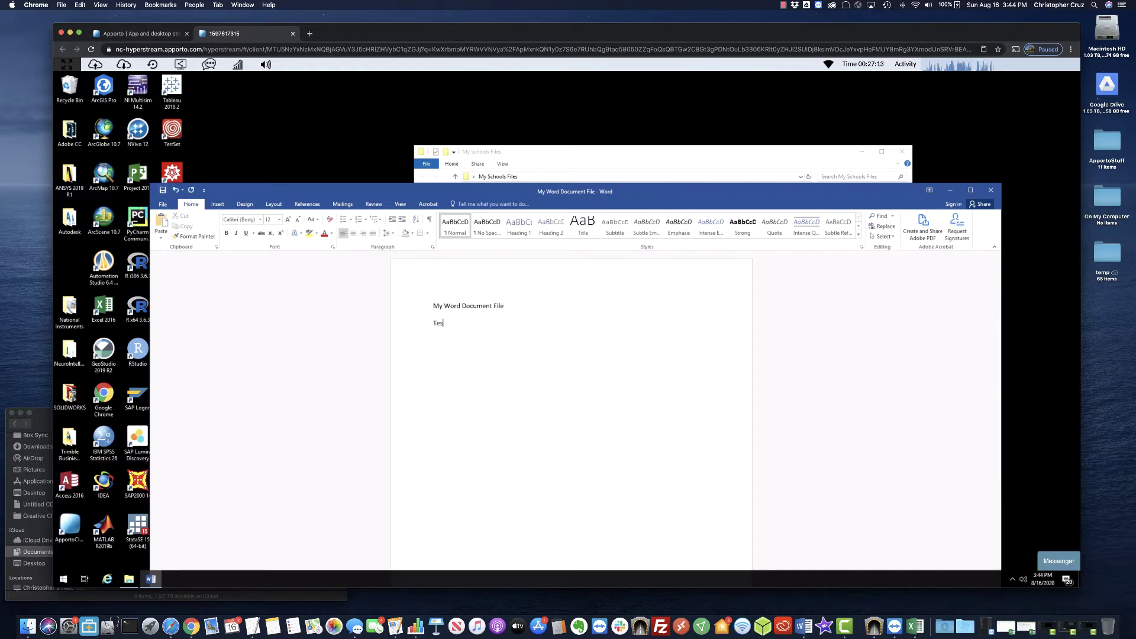
pyautogui.write('ting 2')
pyautogui.moveTo(228, 191); pyautogui.dragTo(230, 139)
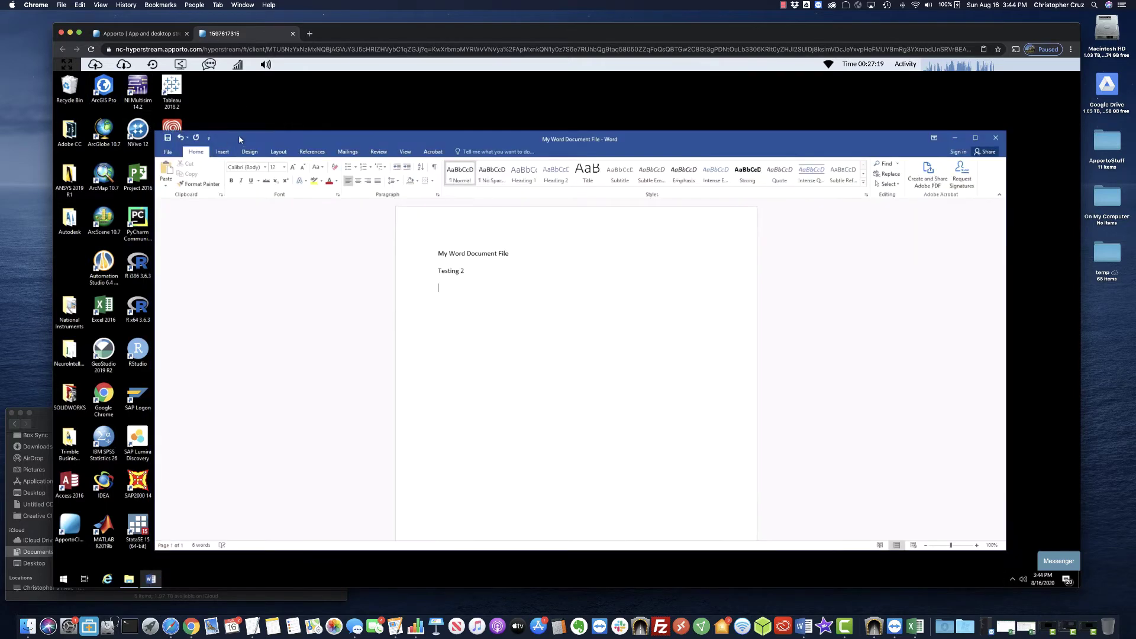
pyautogui.click(170, 153)
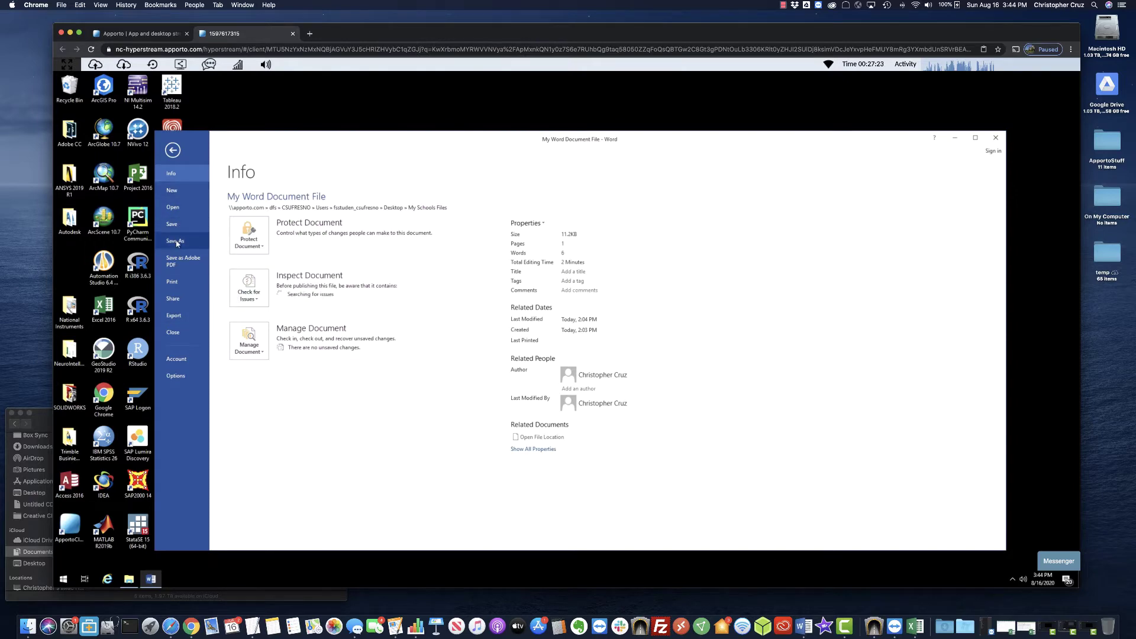
# Save the document as 'My Word Document File2' in the Desktop's My Schools Files, then close Word.
pyautogui.click(176, 241)
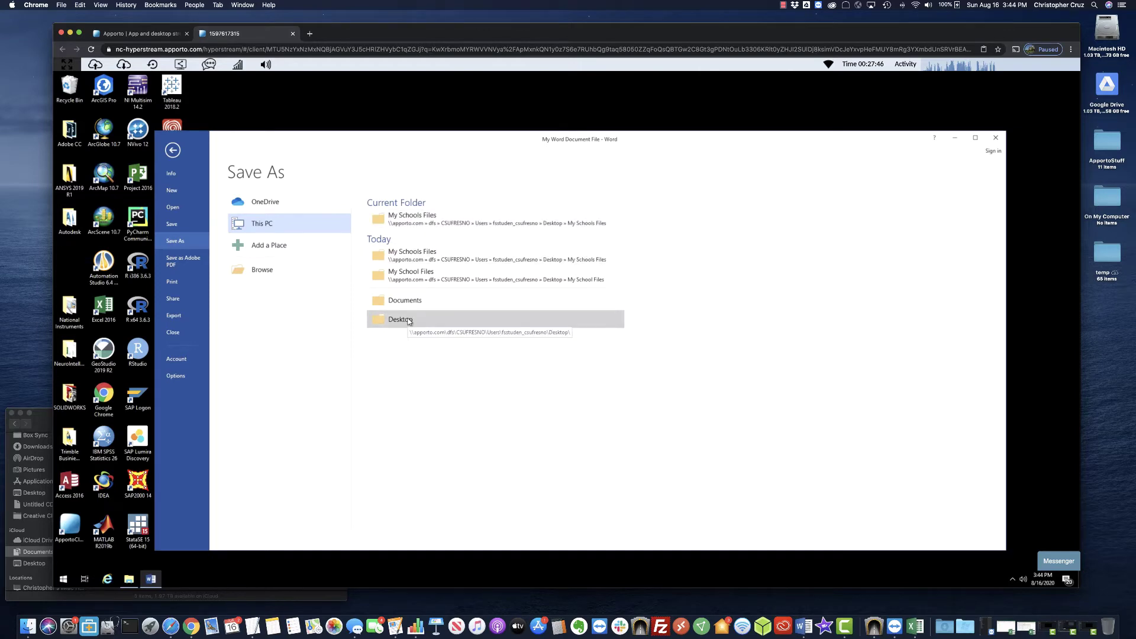
pyautogui.click(407, 320)
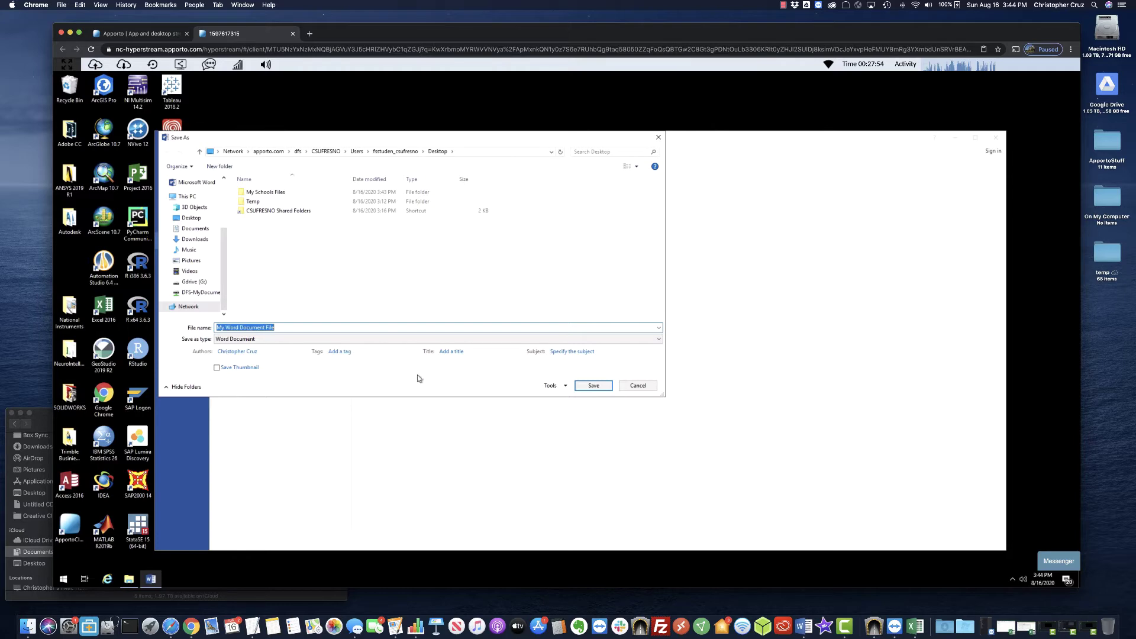
pyautogui.doubleClick(272, 193)
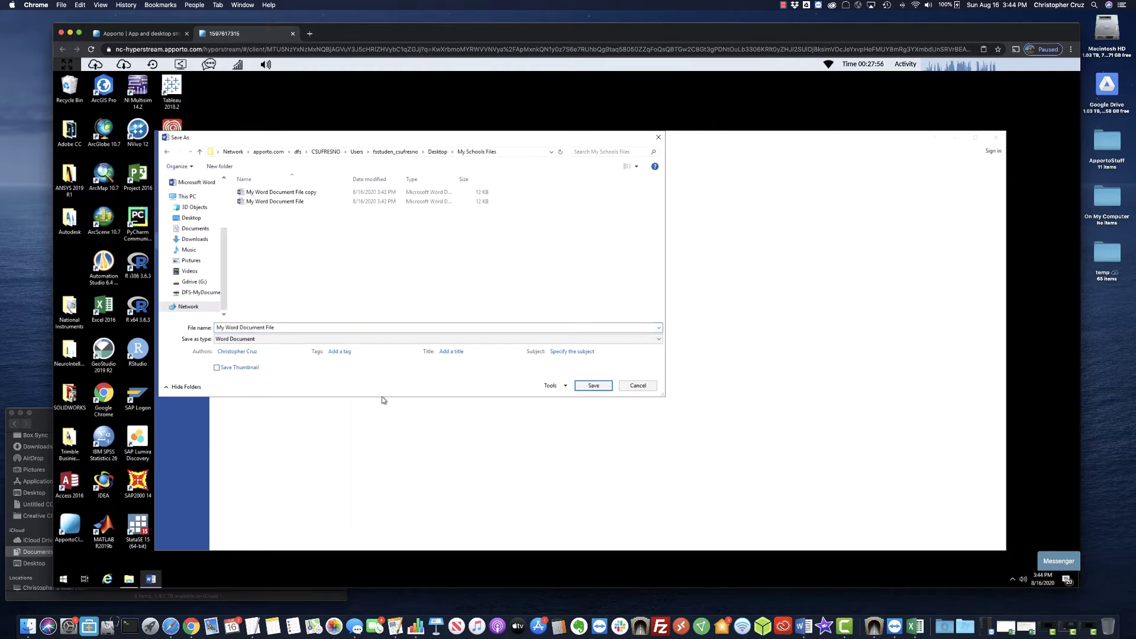
pyautogui.click(292, 330)
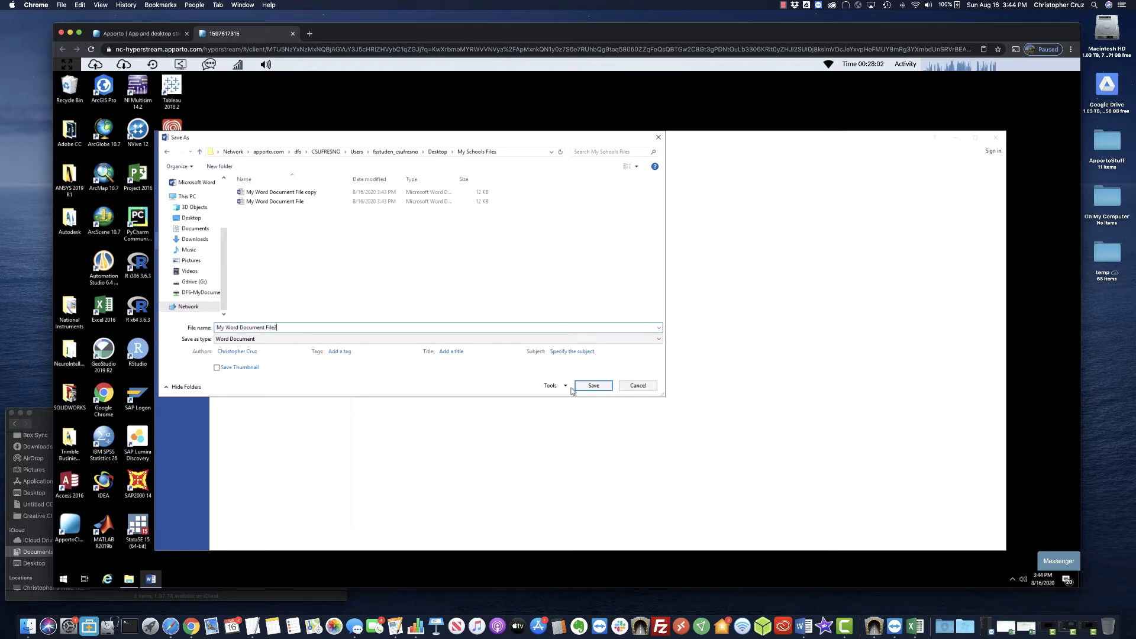
pyautogui.click(591, 385)
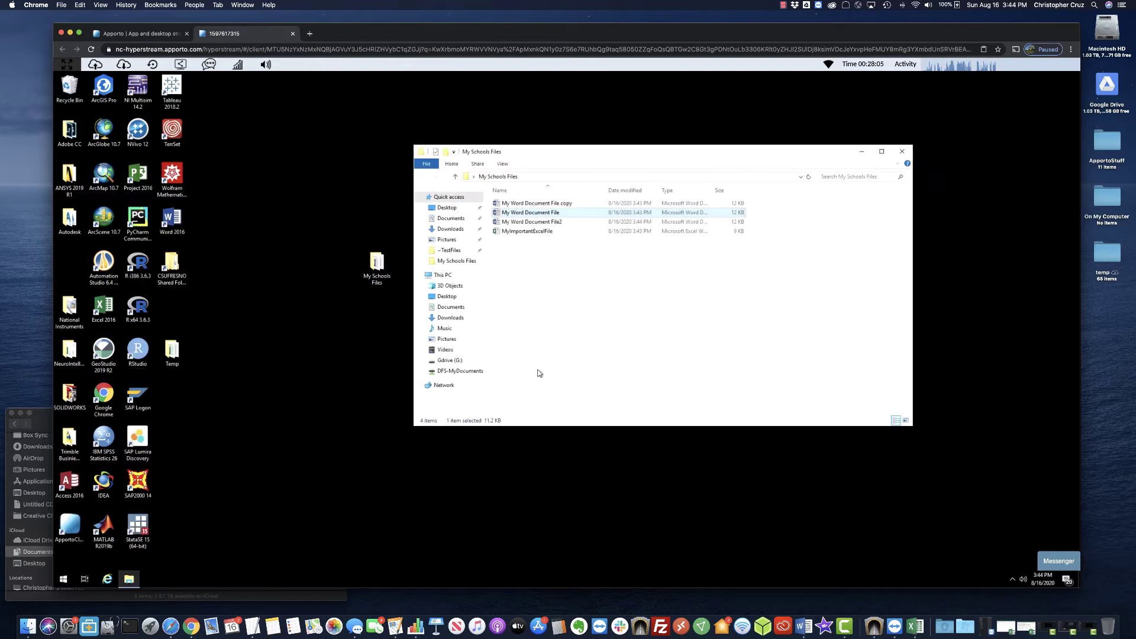
pyautogui.click(559, 222)
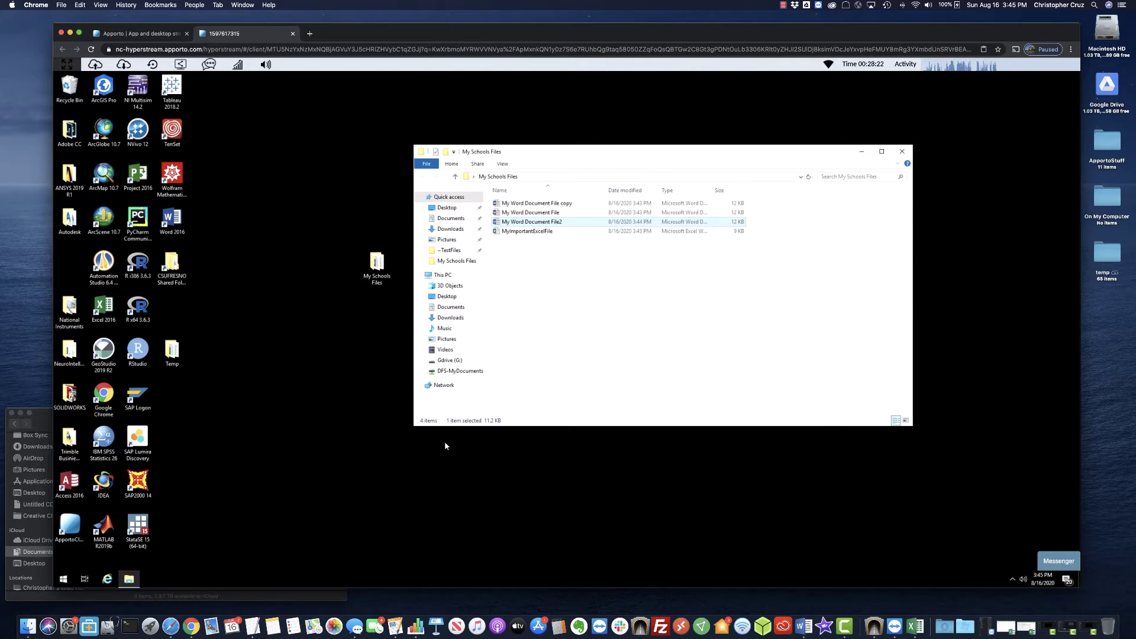
# Bring the Mac's Finder window to the front and reposition it.
pyautogui.click(55, 414)
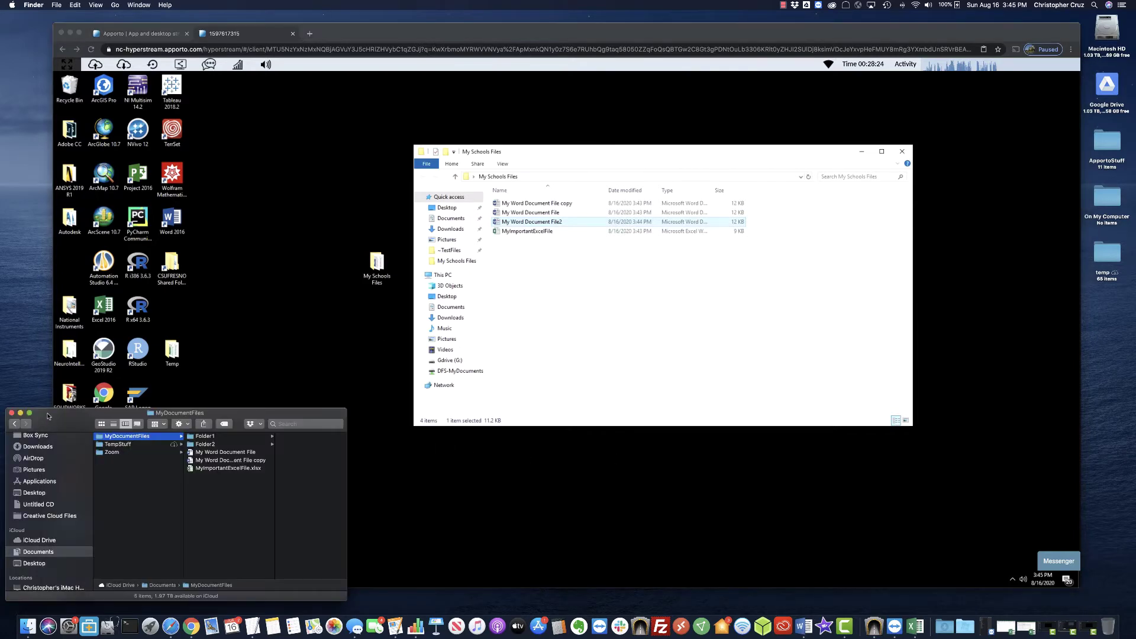
pyautogui.moveTo(61, 414); pyautogui.dragTo(87, 335)
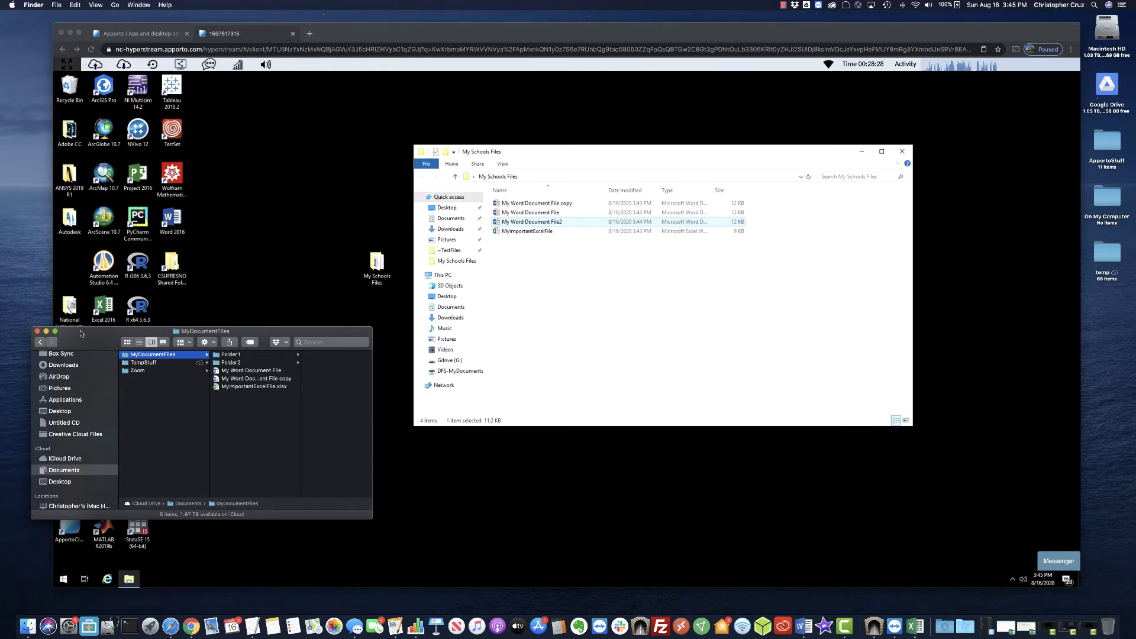
pyautogui.moveTo(85, 334); pyautogui.dragTo(73, 373)
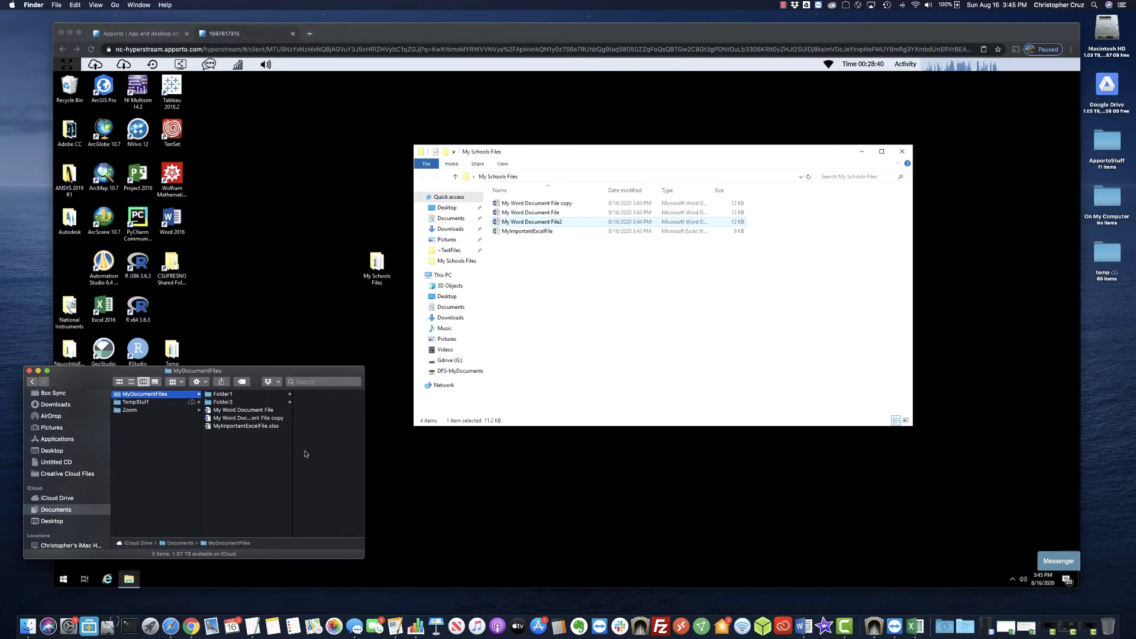
# Browse MyDocumentFiles' contents, then select all five of its items.
pyautogui.click(223, 401)
pyautogui.click(215, 413)
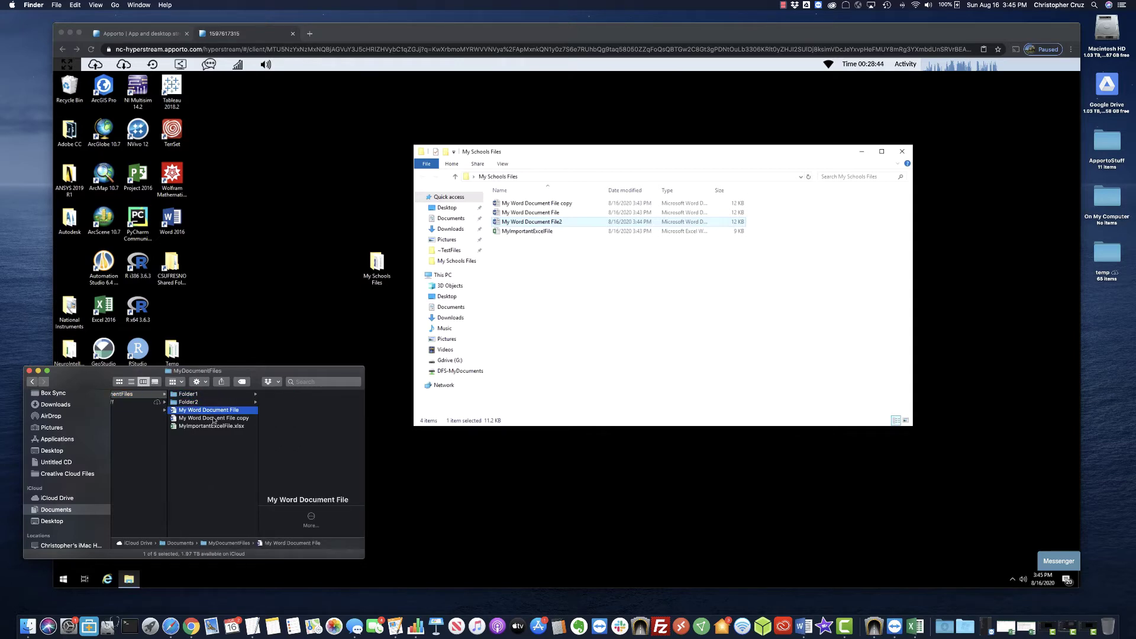
pyautogui.press('Down')
pyautogui.press('Down')
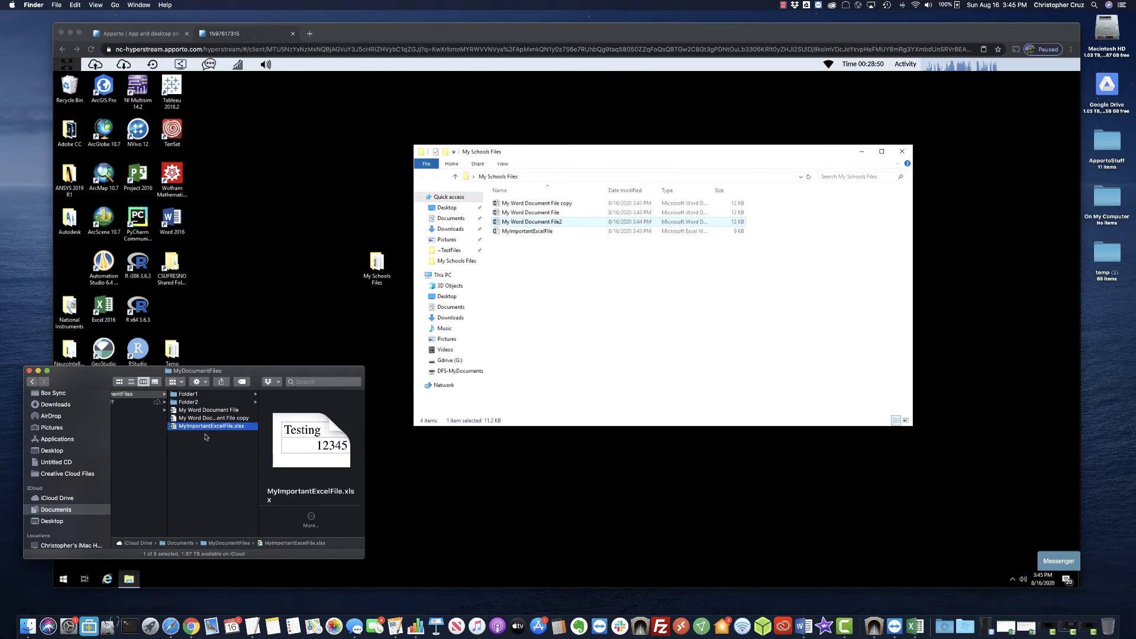
pyautogui.click(207, 465)
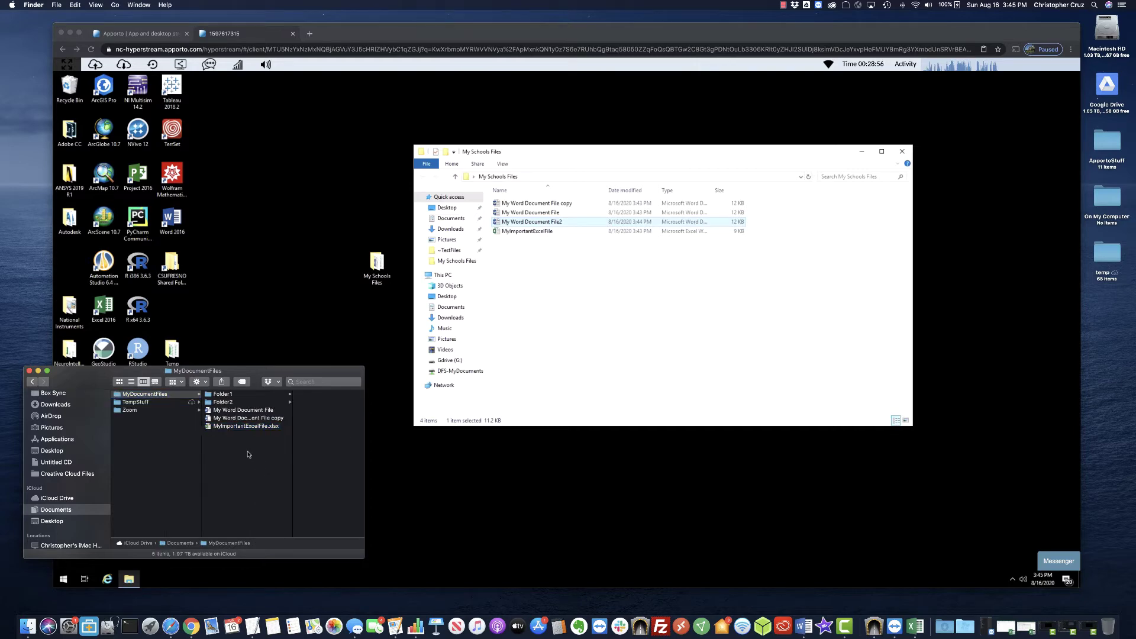
pyautogui.click(224, 427)
pyautogui.moveTo(223, 428); pyautogui.dragTo(219, 397)
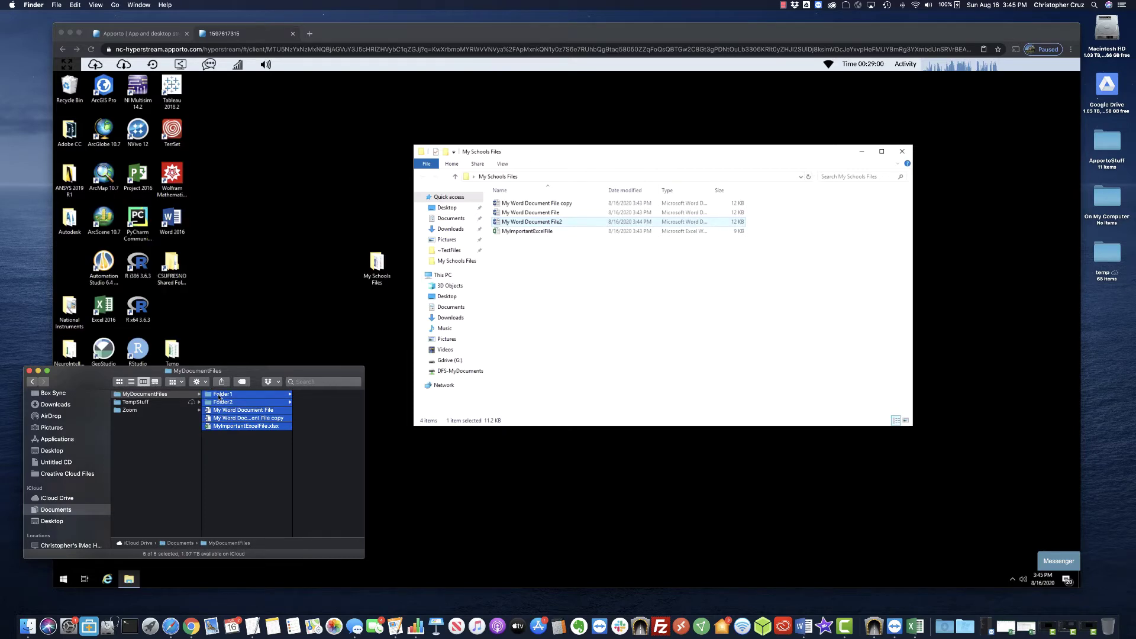
# Compress the five selected items into an Archive.zip file.
pyautogui.rightClick(200, 396)
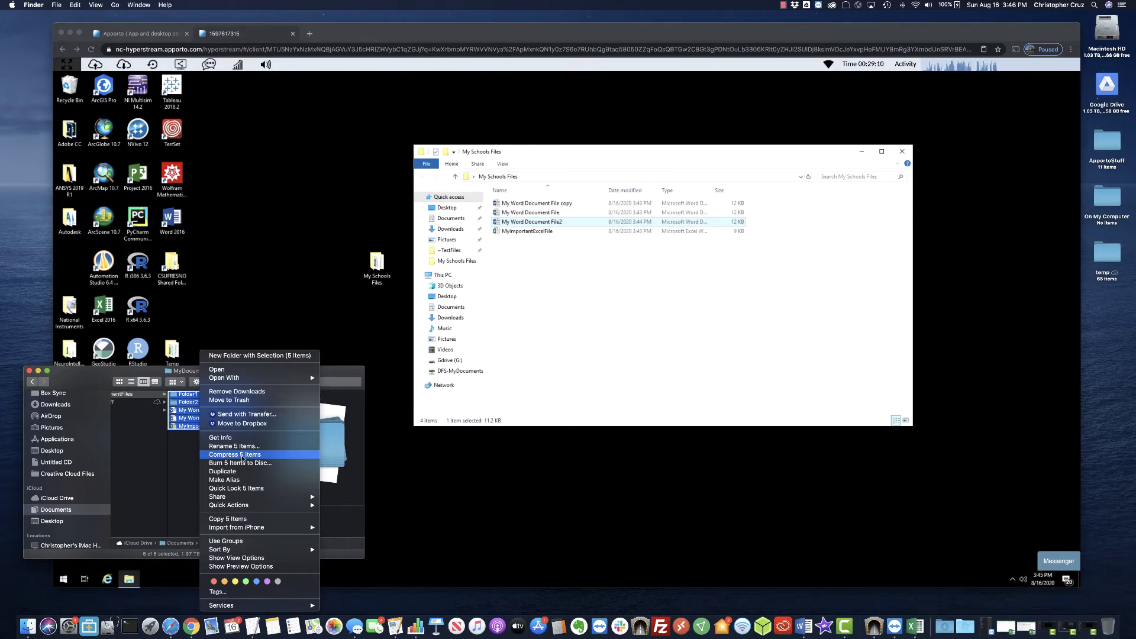
pyautogui.click(242, 458)
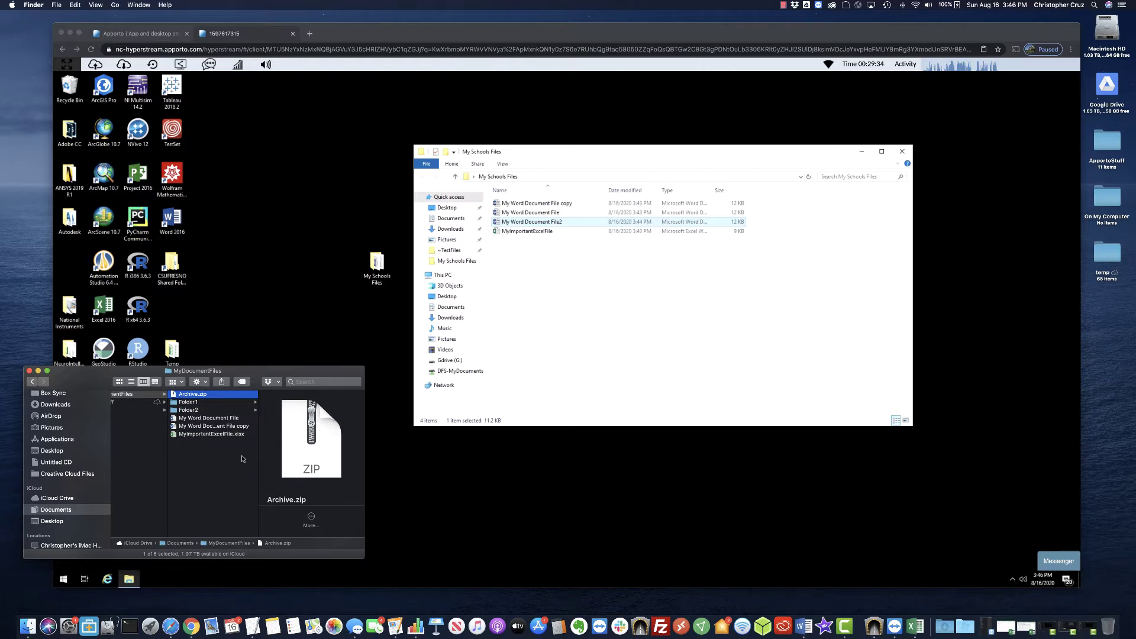
pyautogui.click(233, 466)
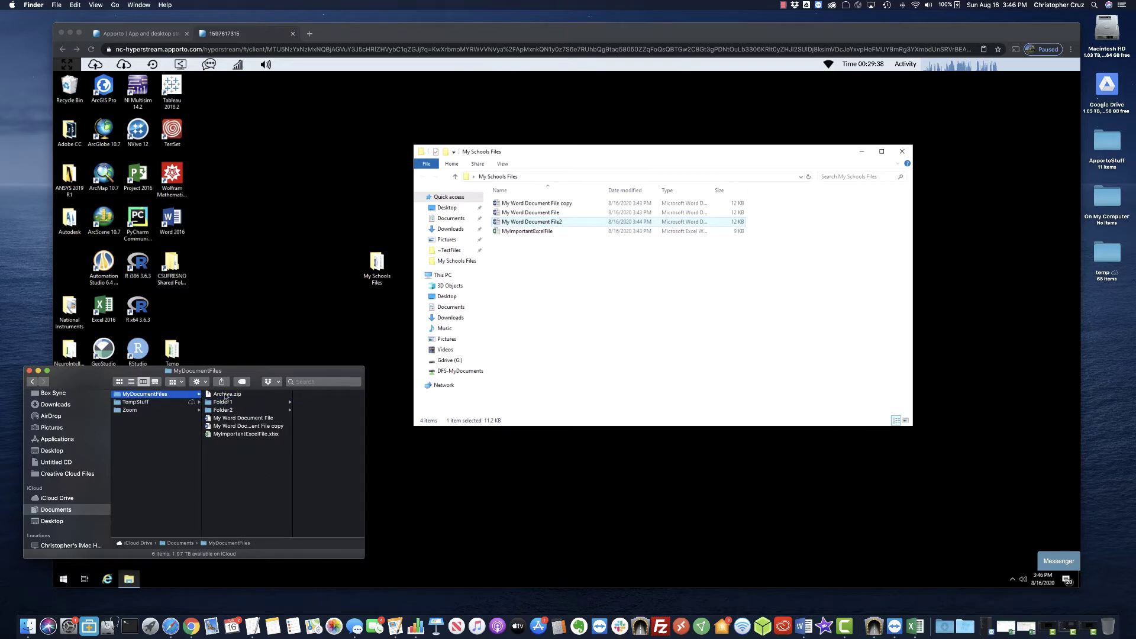
# Rename Archive.zip to myfiles.zip and return to the remote desktop window.
pyautogui.click(224, 395)
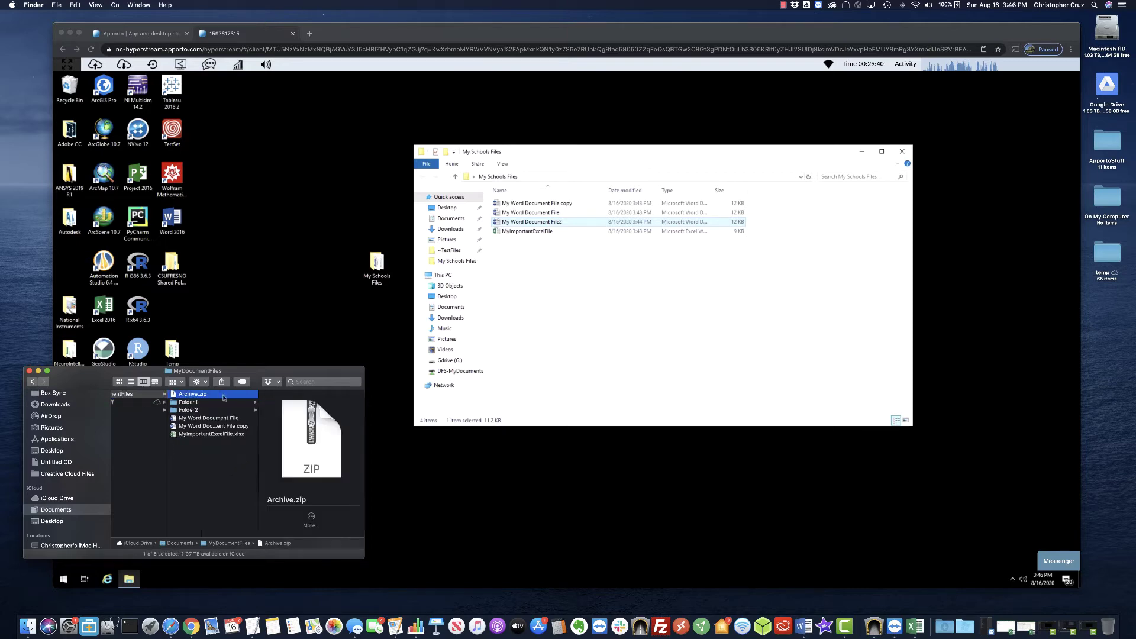
pyautogui.rightClick(192, 395)
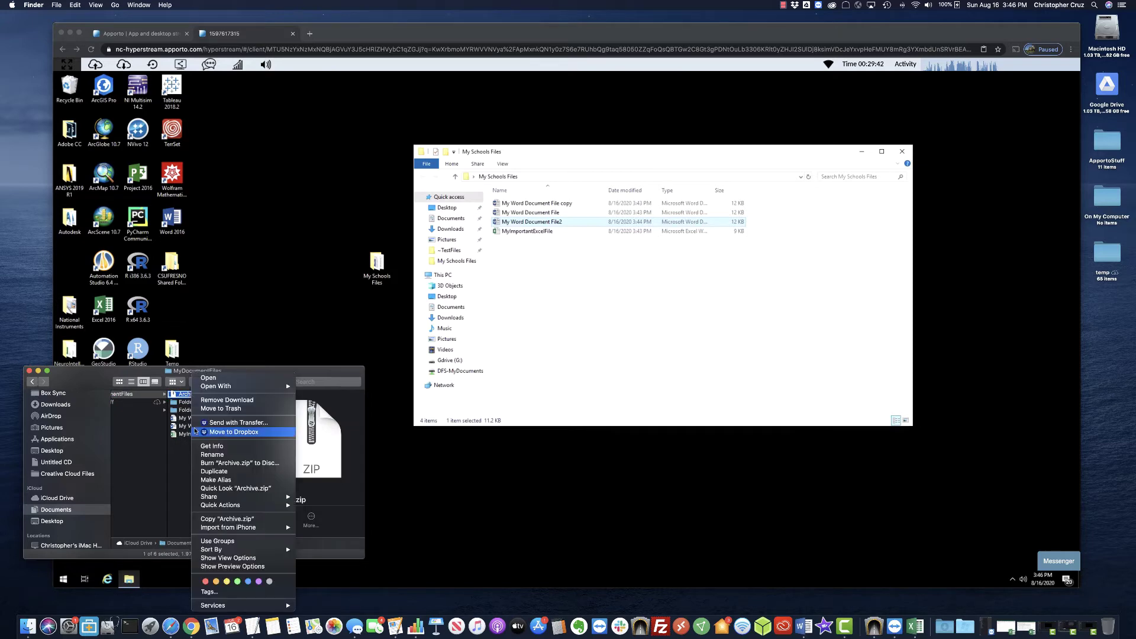
pyautogui.click(223, 454)
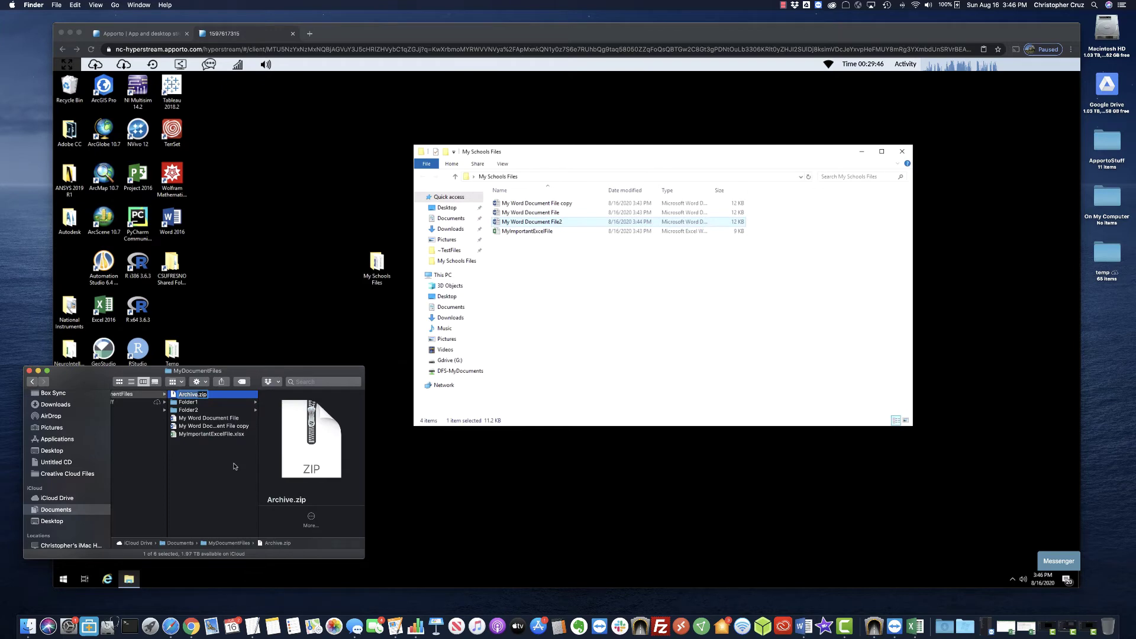
pyautogui.write('myfiles')
pyautogui.press('Return')
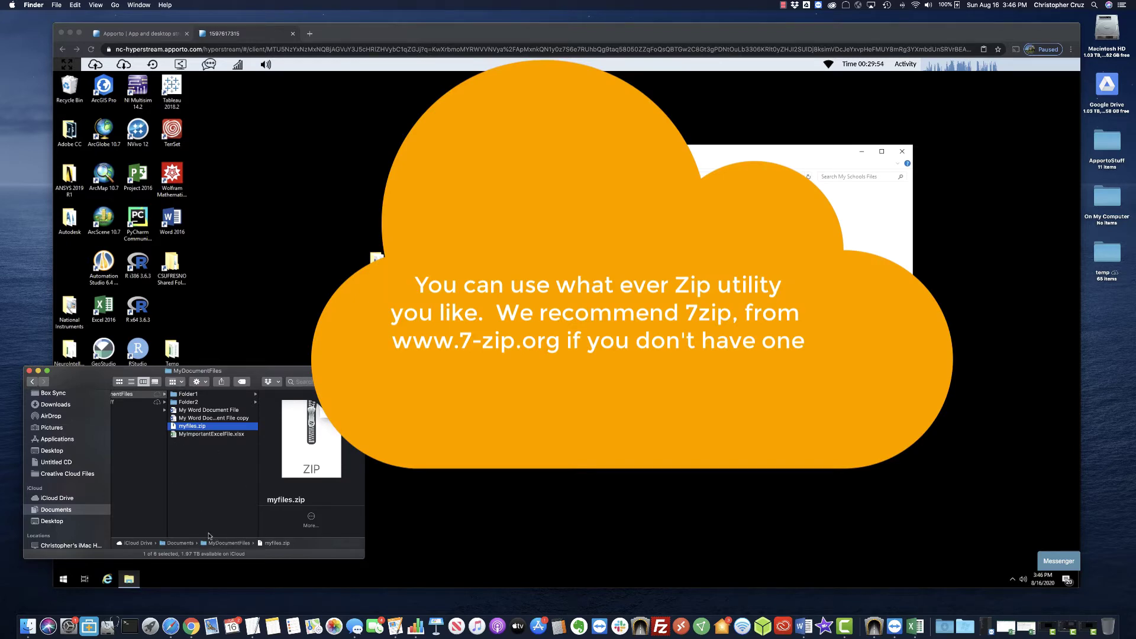
pyautogui.click(289, 174)
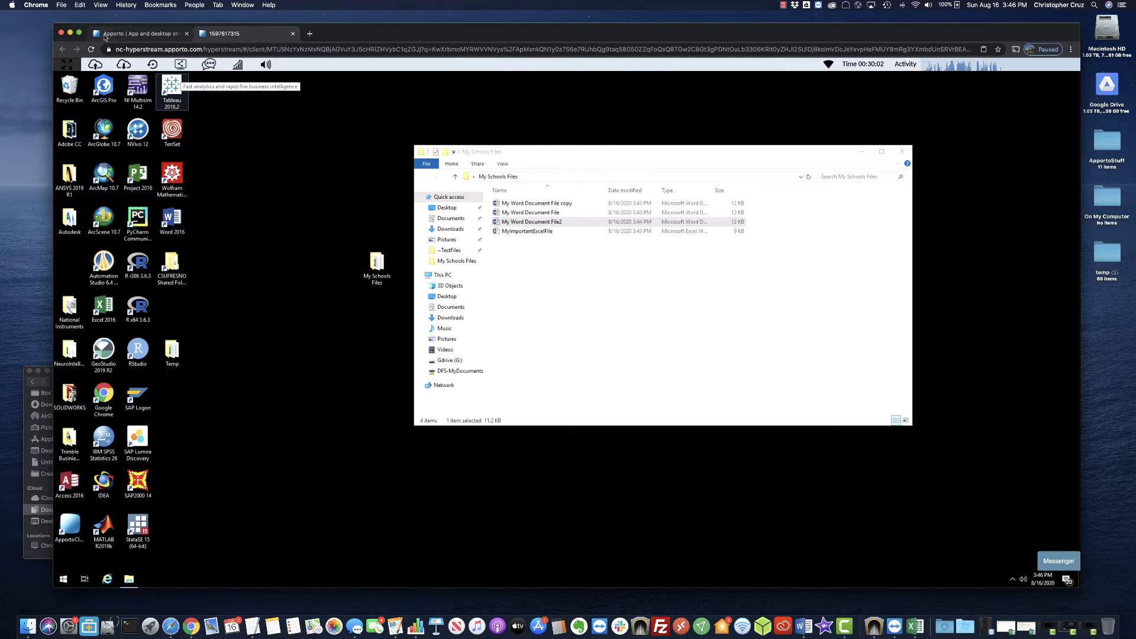
# Upload the Mac's myfiles.zip into the remote My Schools Files folder and close the upload dialog.
pyautogui.click(97, 65)
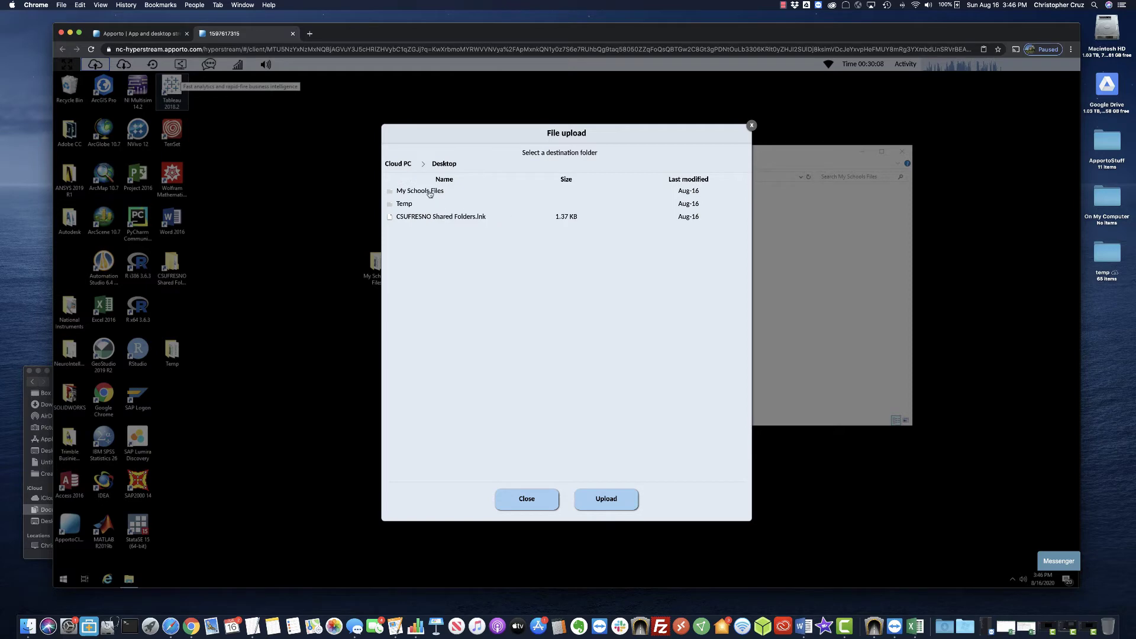
pyautogui.doubleClick(429, 193)
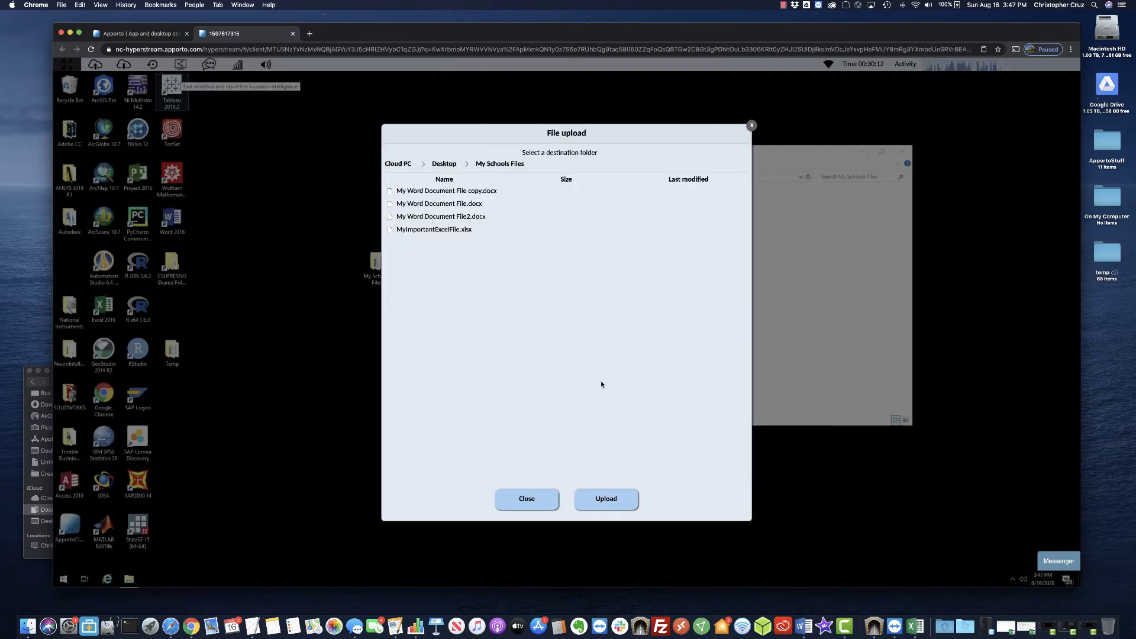
pyautogui.click(604, 504)
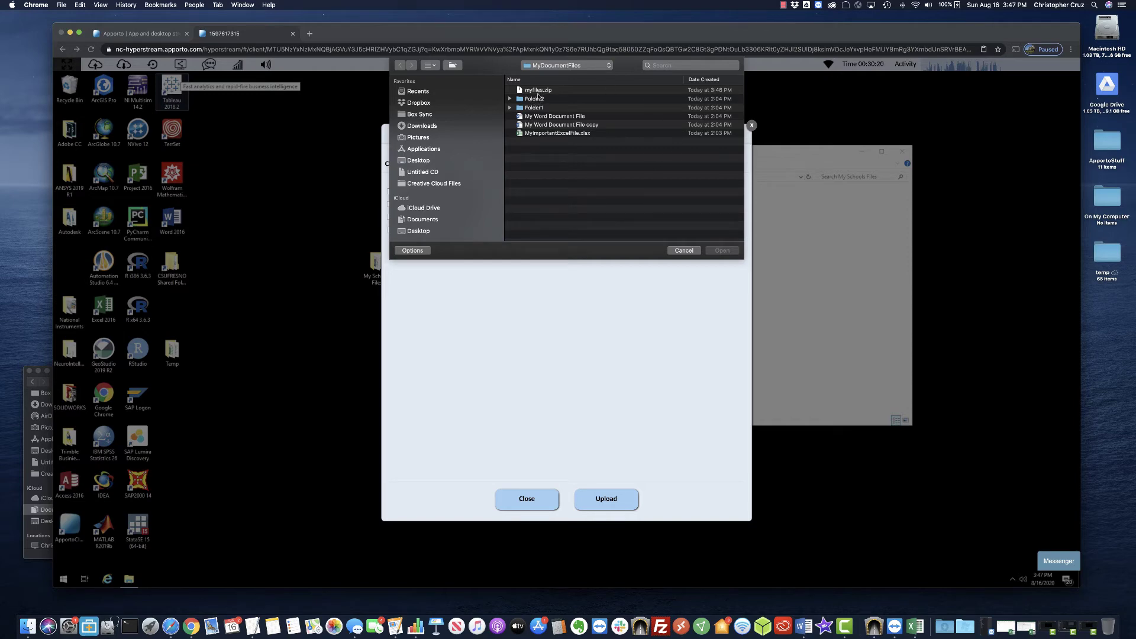
pyautogui.click(537, 90)
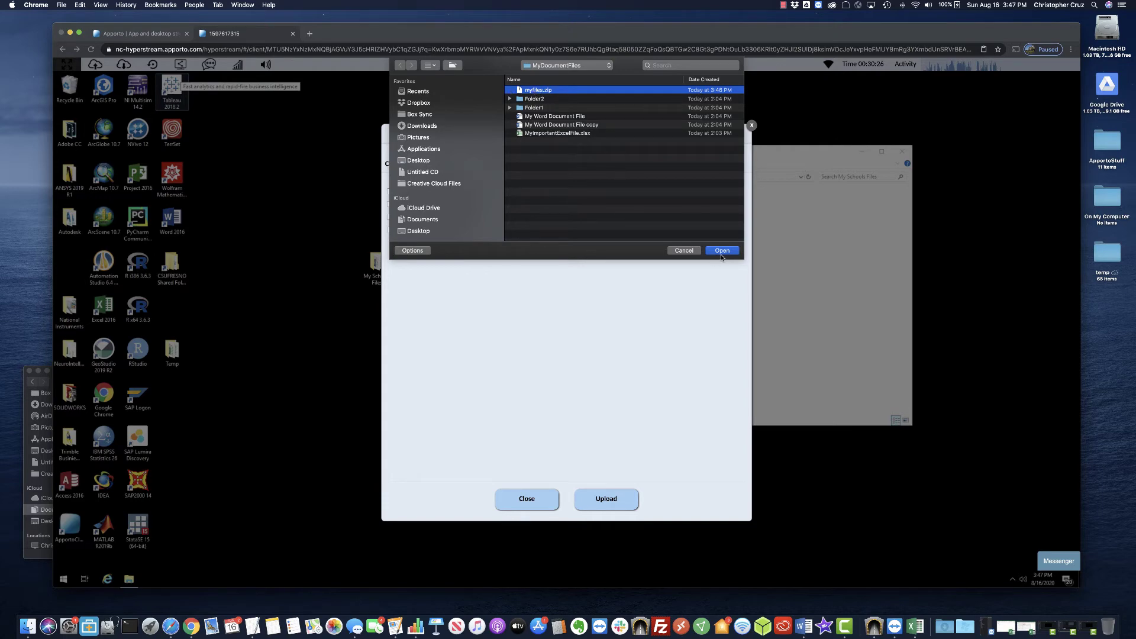
pyautogui.click(722, 253)
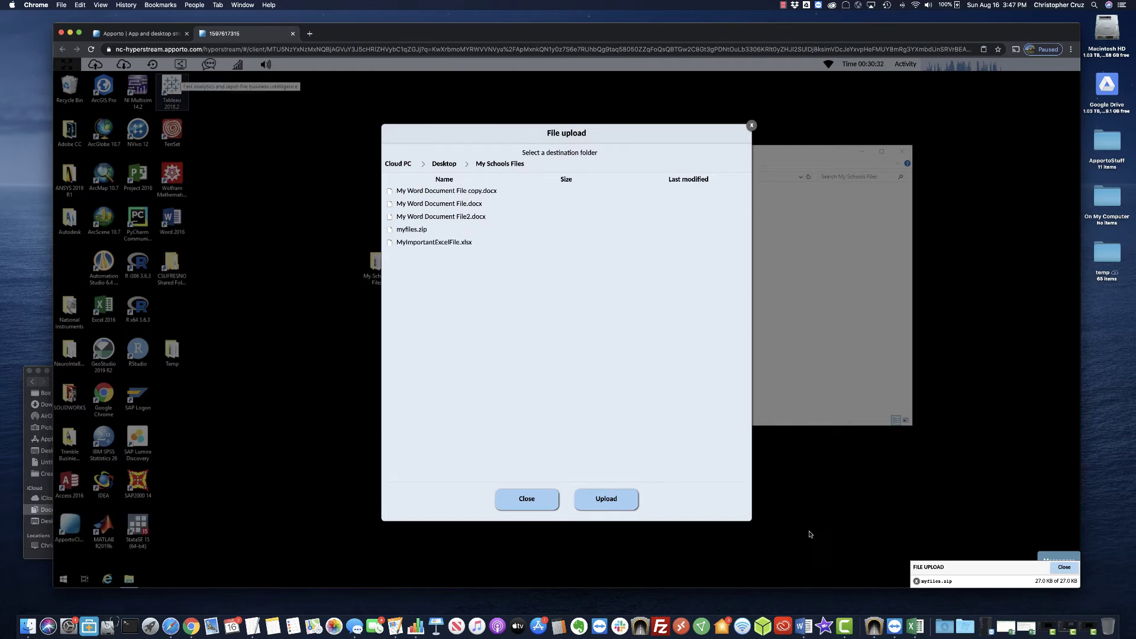
pyautogui.click(1052, 568)
pyautogui.click(527, 499)
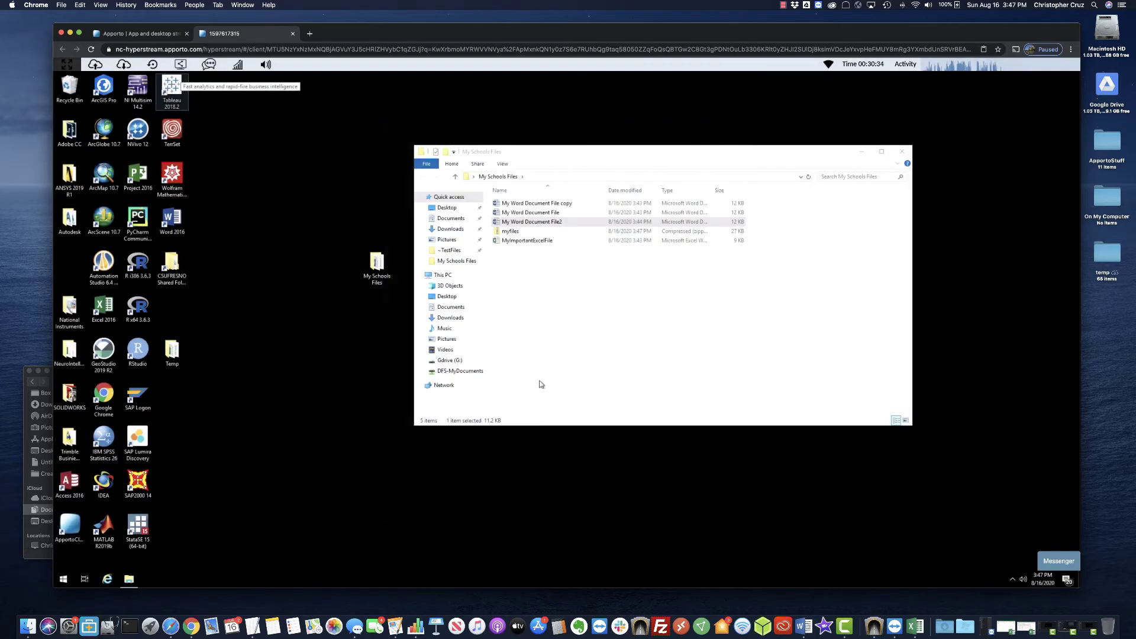
# Extract myfiles.zip into the suggested myfiles folder.
pyautogui.click(512, 233)
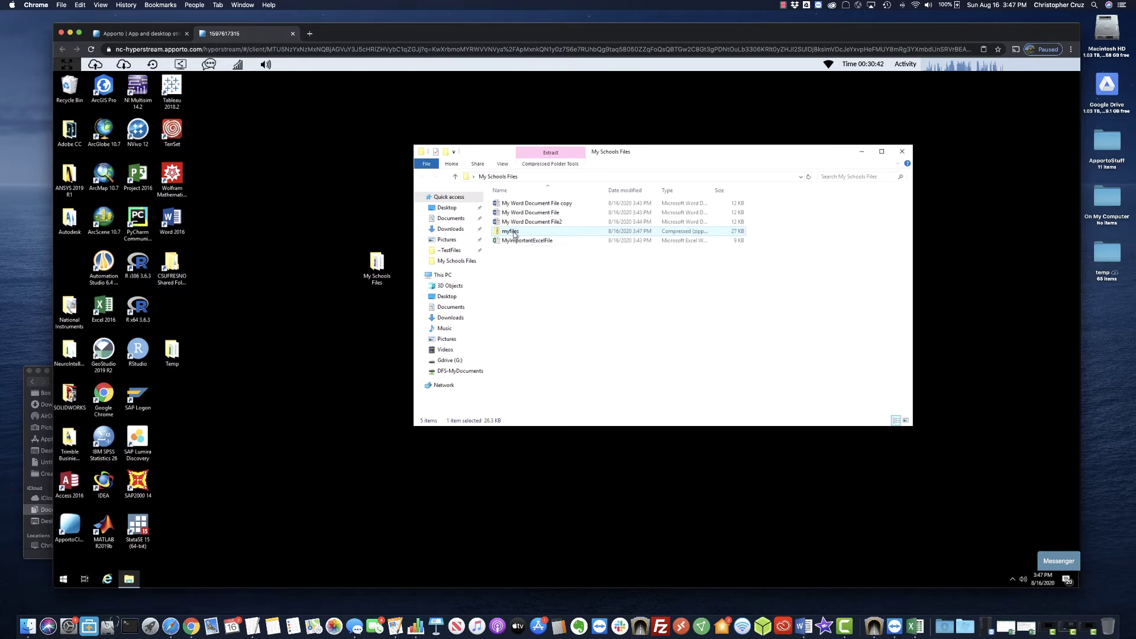
pyautogui.rightClick(514, 234)
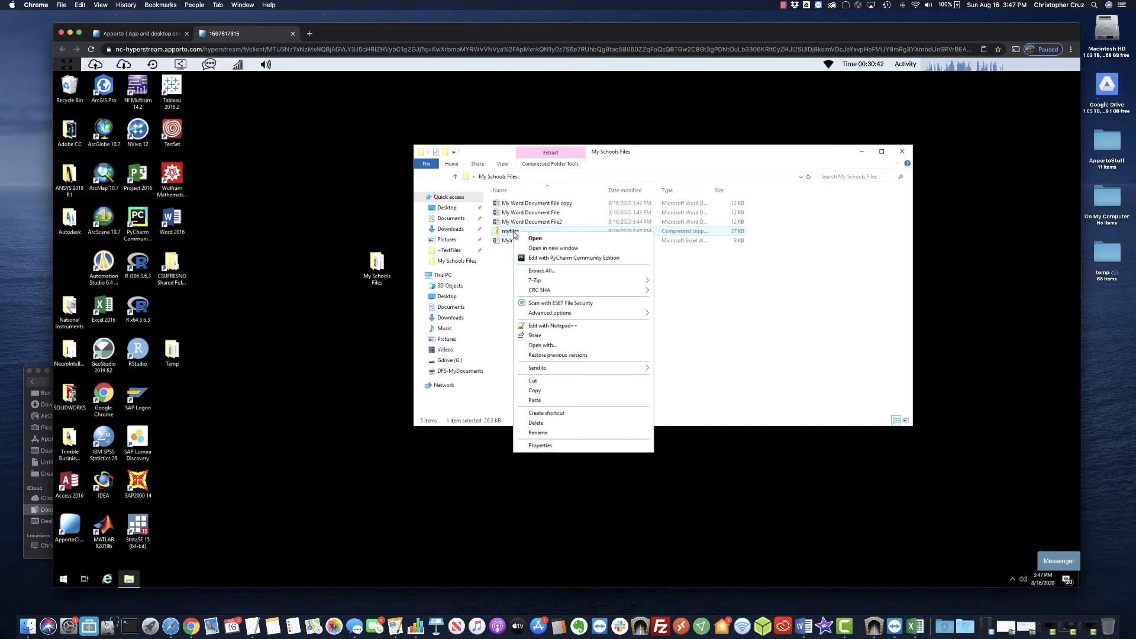
pyautogui.click(538, 271)
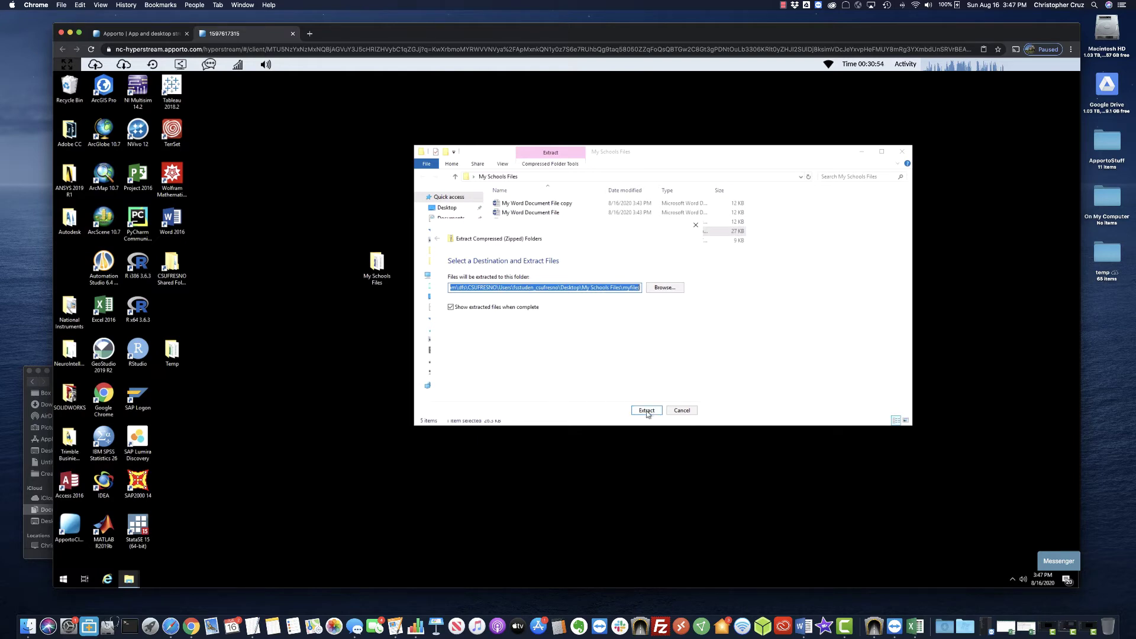
pyautogui.click(647, 412)
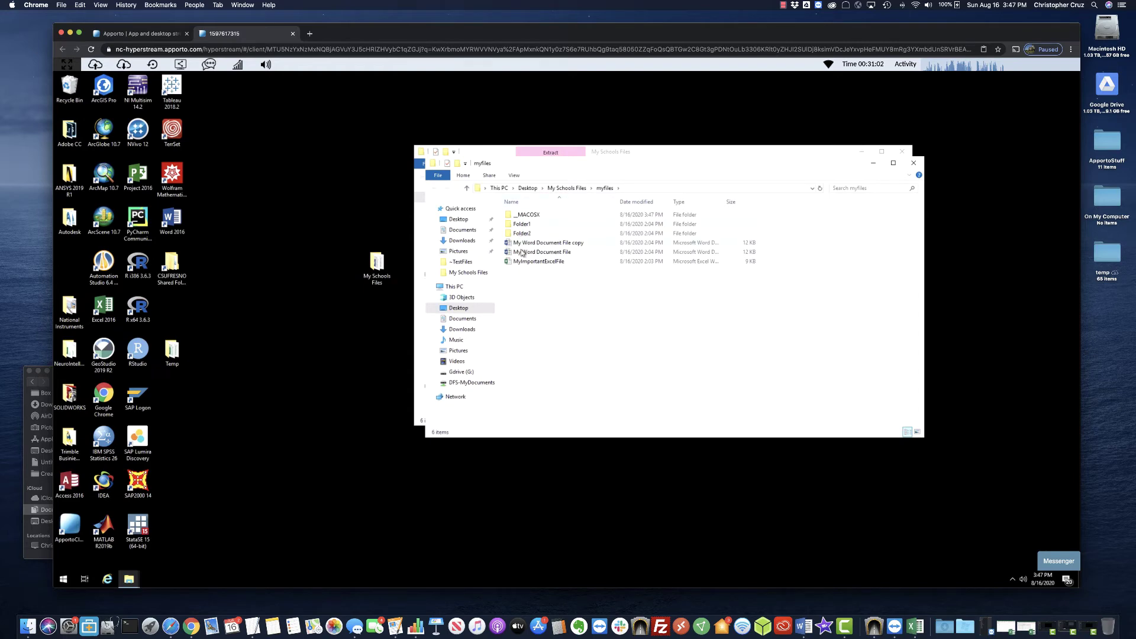
# Check the extracted Folder2, documents and _MACOSX, then close the My Schools Files window.
pyautogui.click(524, 234)
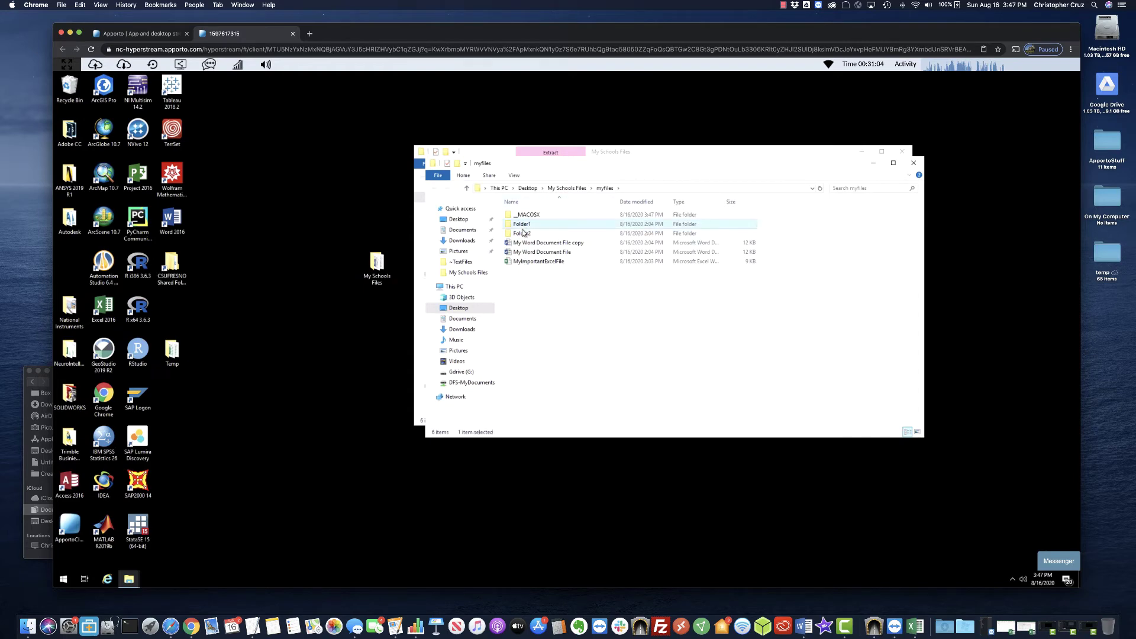
pyautogui.moveTo(567, 308); pyautogui.dragTo(516, 246)
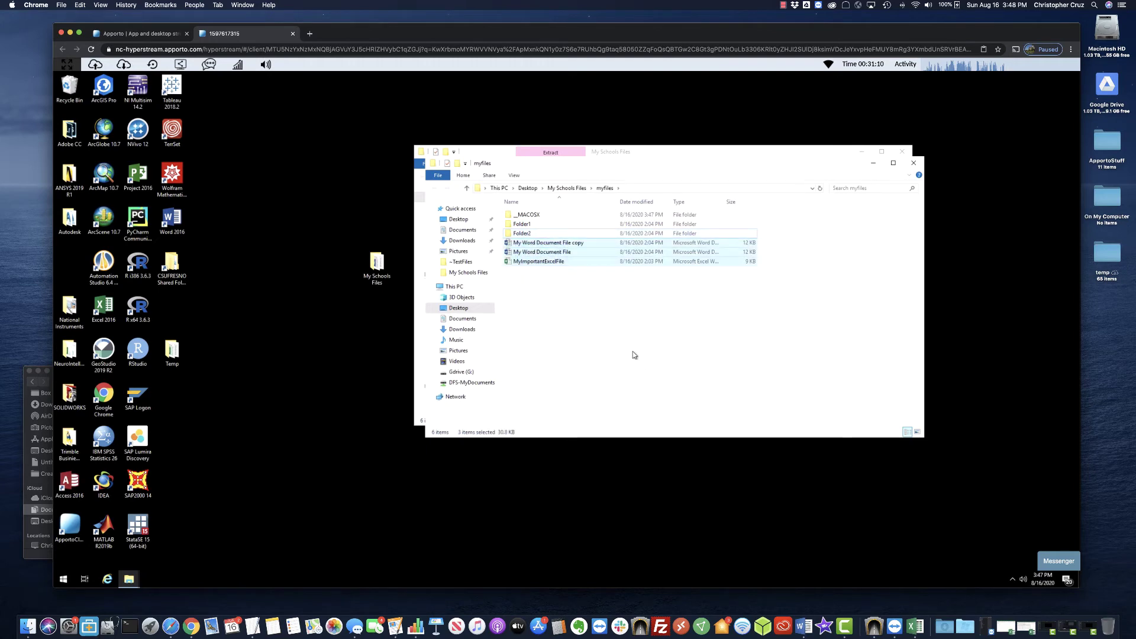
pyautogui.click(532, 215)
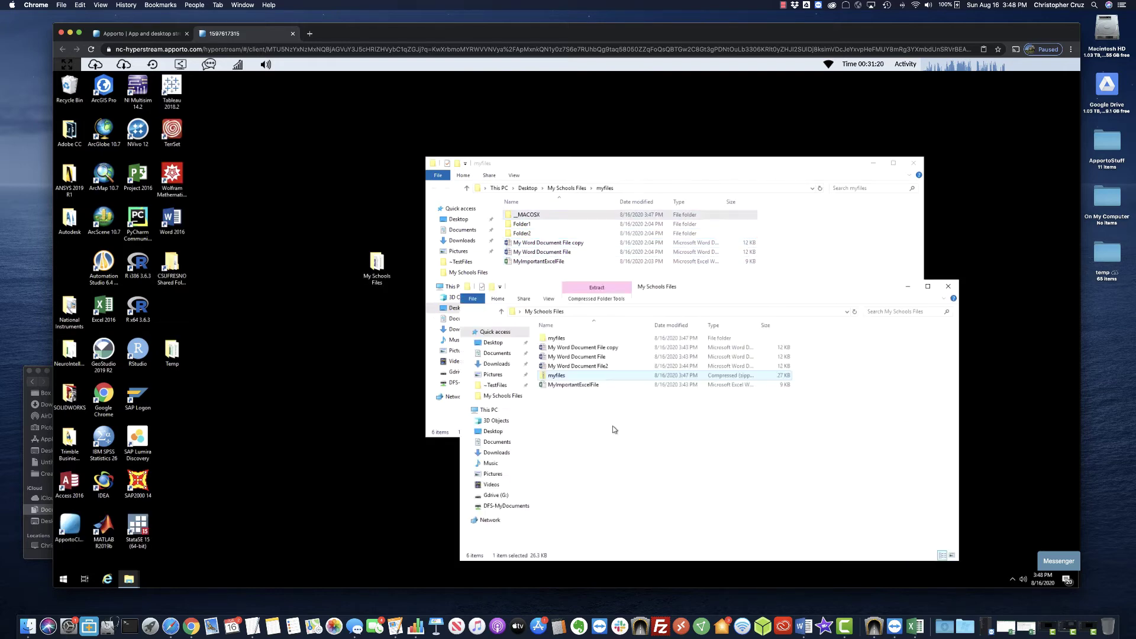
pyautogui.moveTo(682, 153); pyautogui.dragTo(727, 287)
pyautogui.click(948, 287)
pyautogui.click(704, 324)
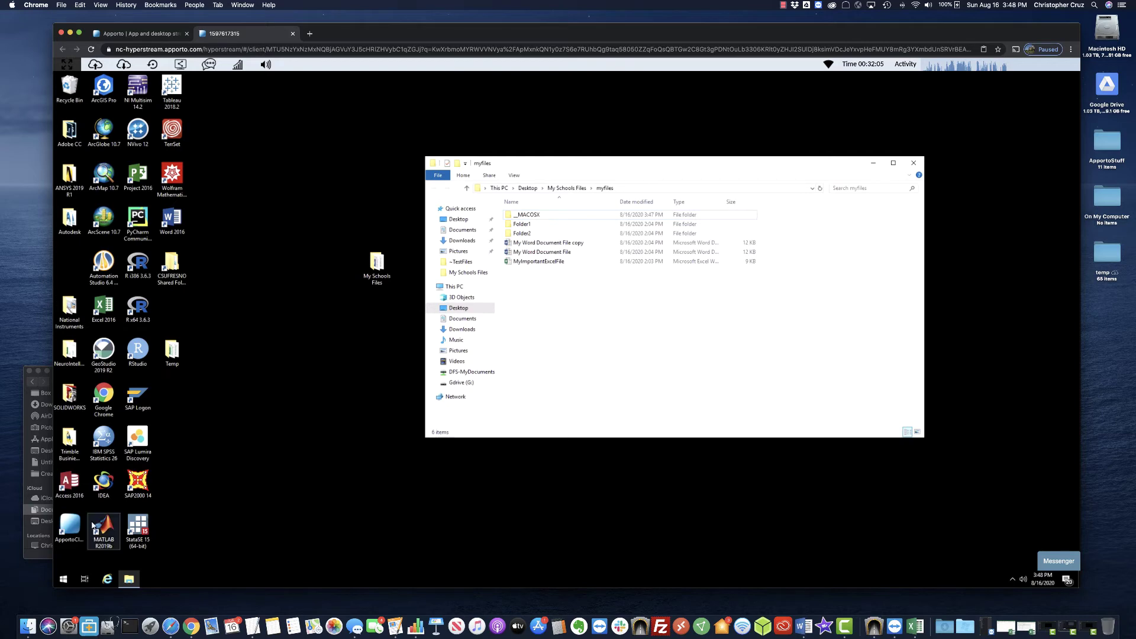
# Launch Apporto Cloud Mounter and connect a new Google Drive now.
pyautogui.doubleClick(69, 524)
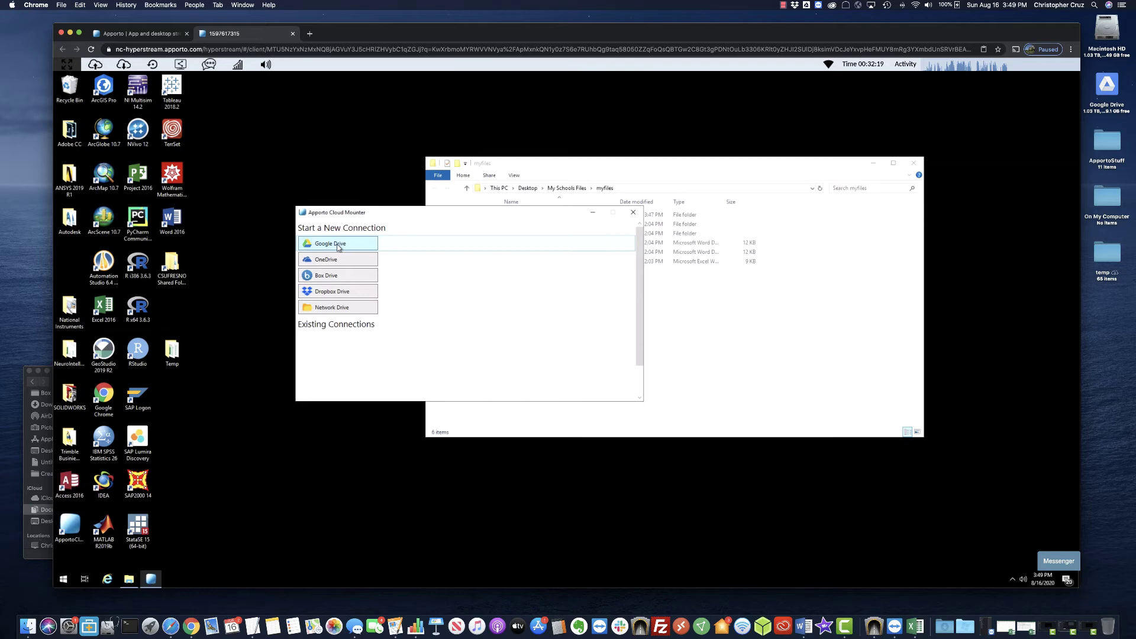
pyautogui.click(339, 246)
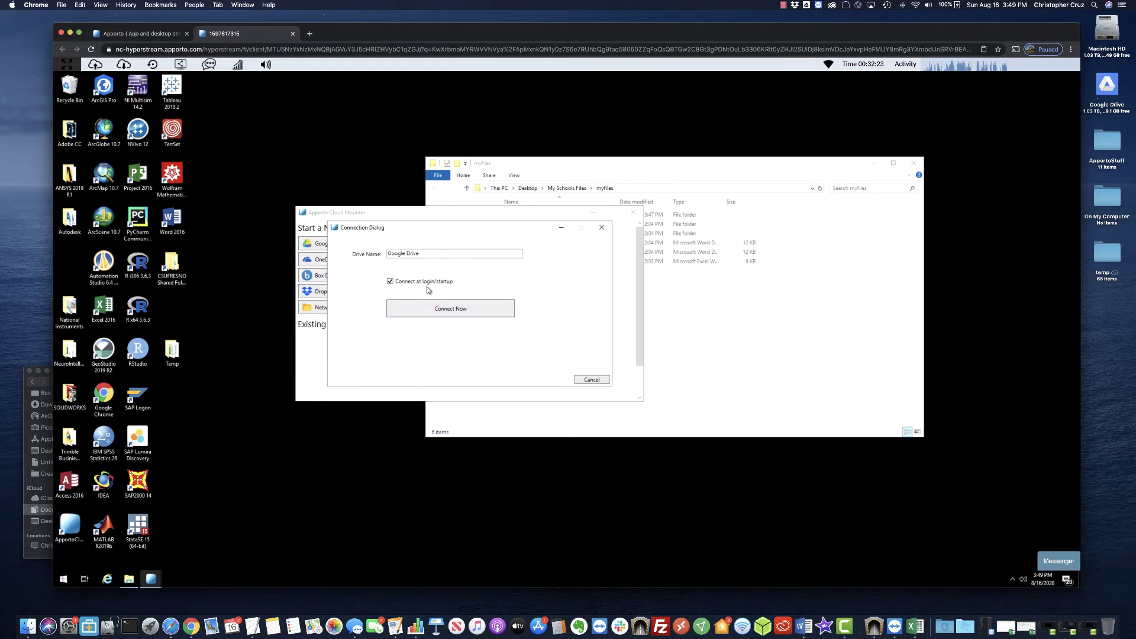
pyautogui.click(455, 309)
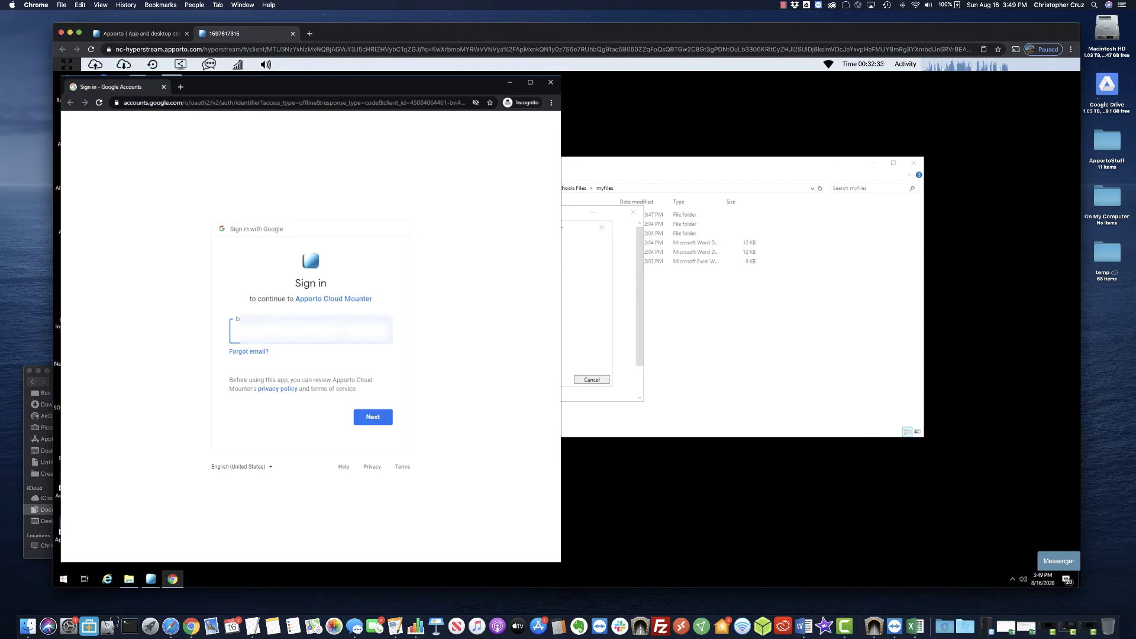
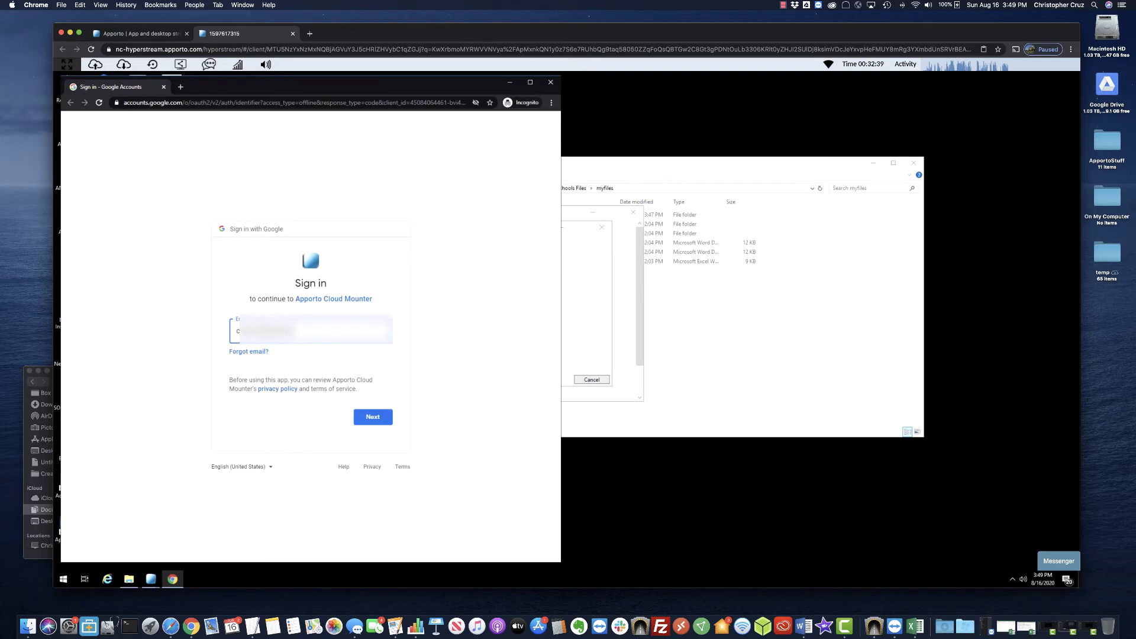
# Enter the Google account e-mail, then the campus username on the CAS login page.
pyautogui.press('Return')
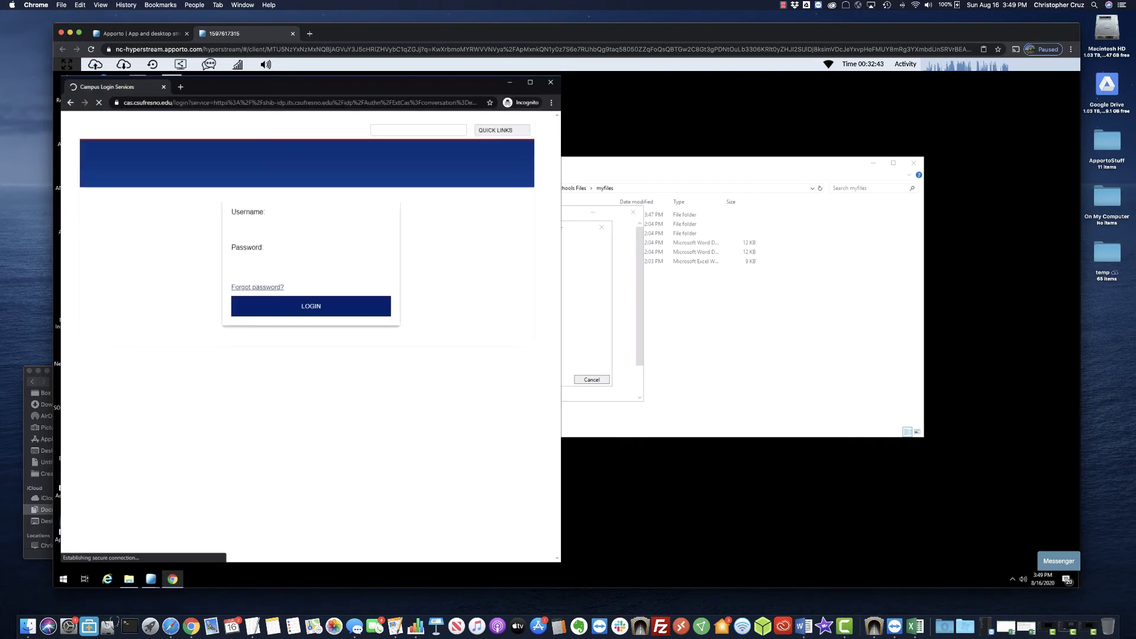
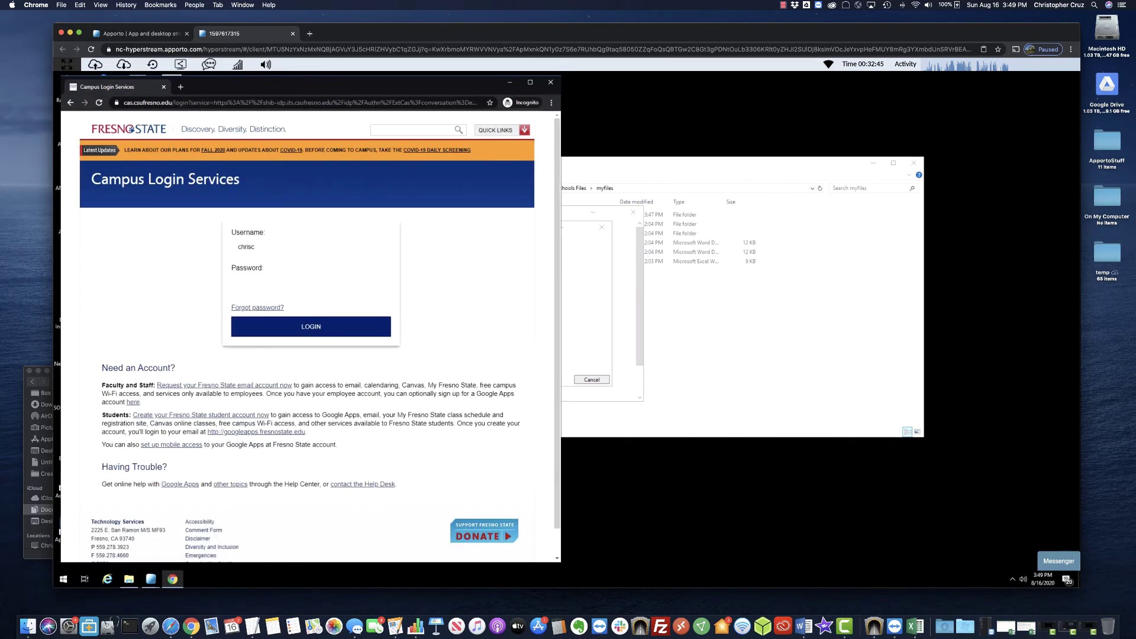
pyautogui.hotkey('ctrl', 'a')
pyautogui.press('Return')
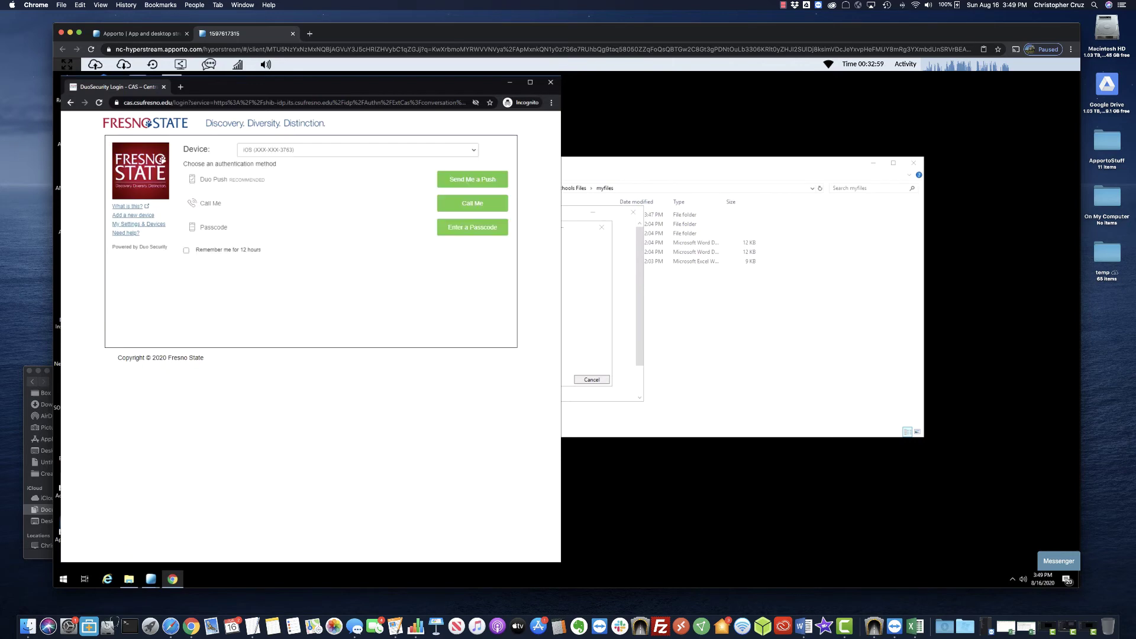
# Approve the push request, choose the Google account, and allow Cloud Mounter Drive access.
pyautogui.click(477, 184)
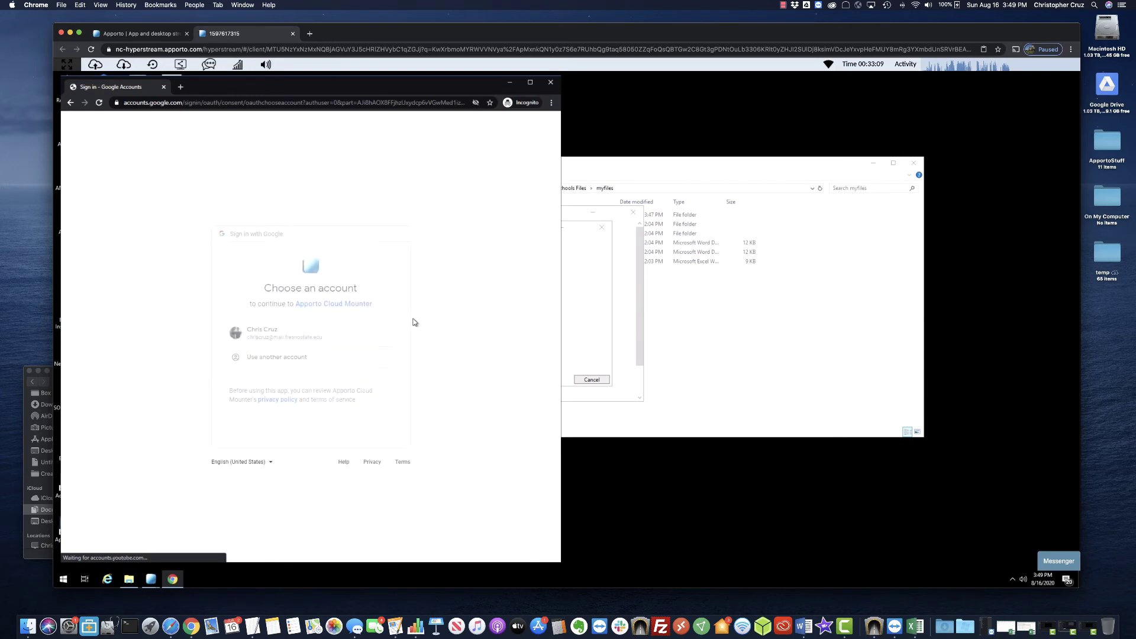
pyautogui.click(378, 338)
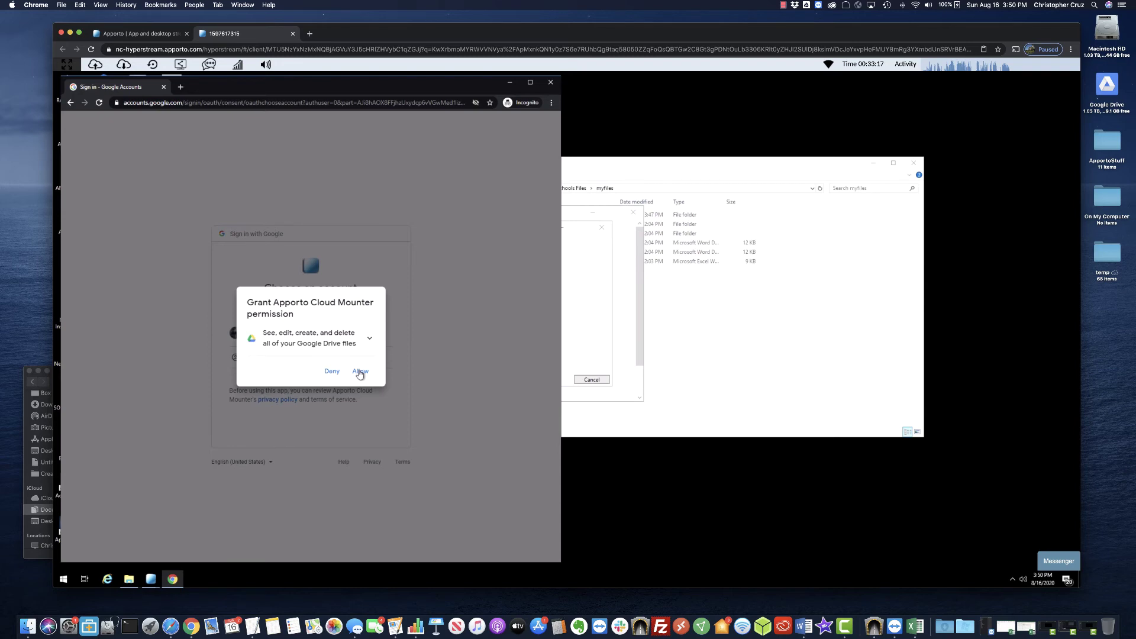
pyautogui.click(359, 372)
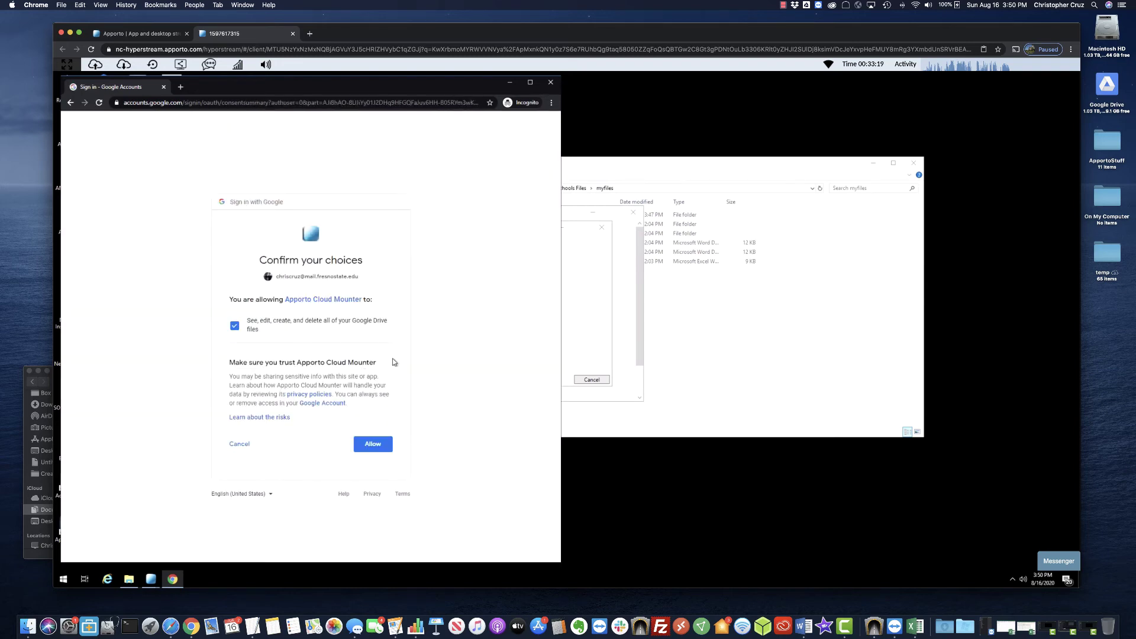
pyautogui.click(379, 450)
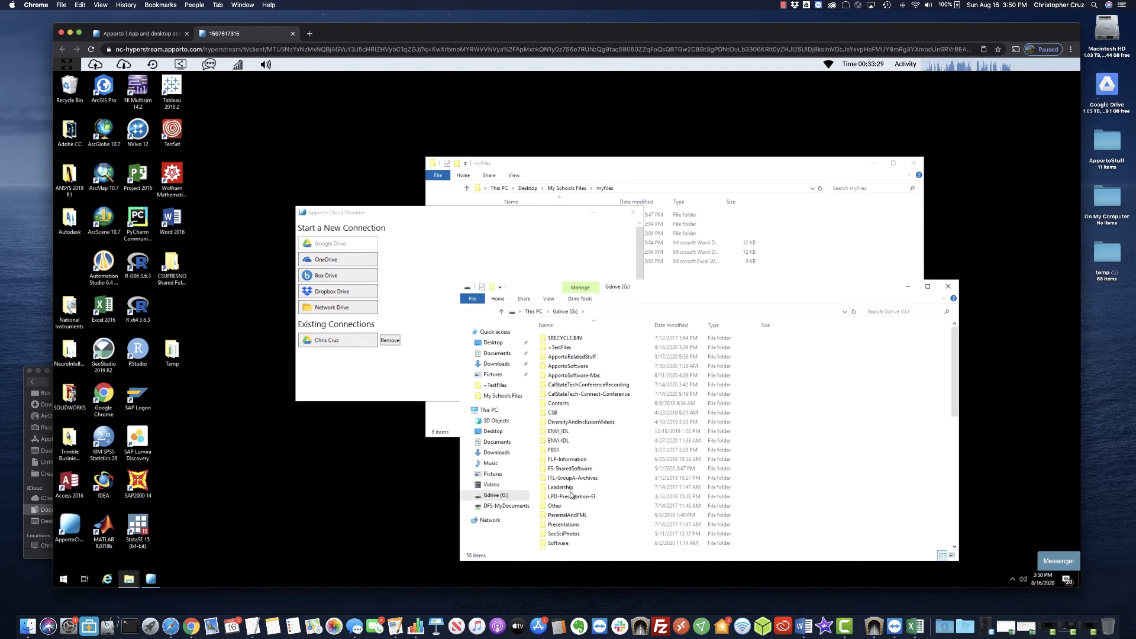
# Close Cloud Mounter and open the ~TestFiles folder on Gdrive (G:).
pyautogui.click(429, 381)
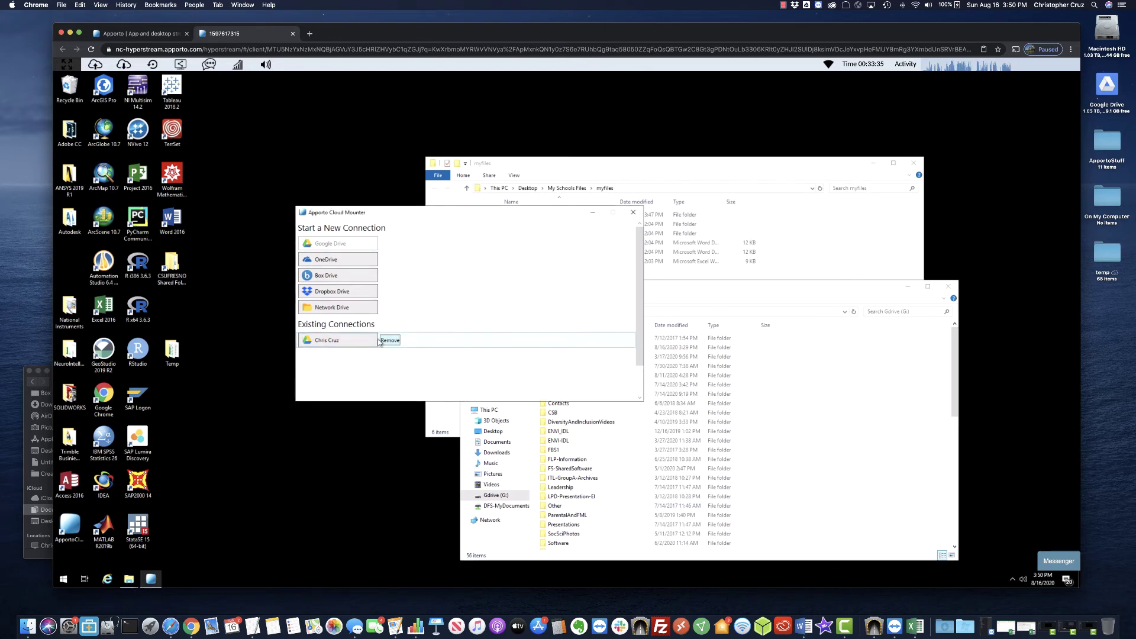
pyautogui.click(633, 212)
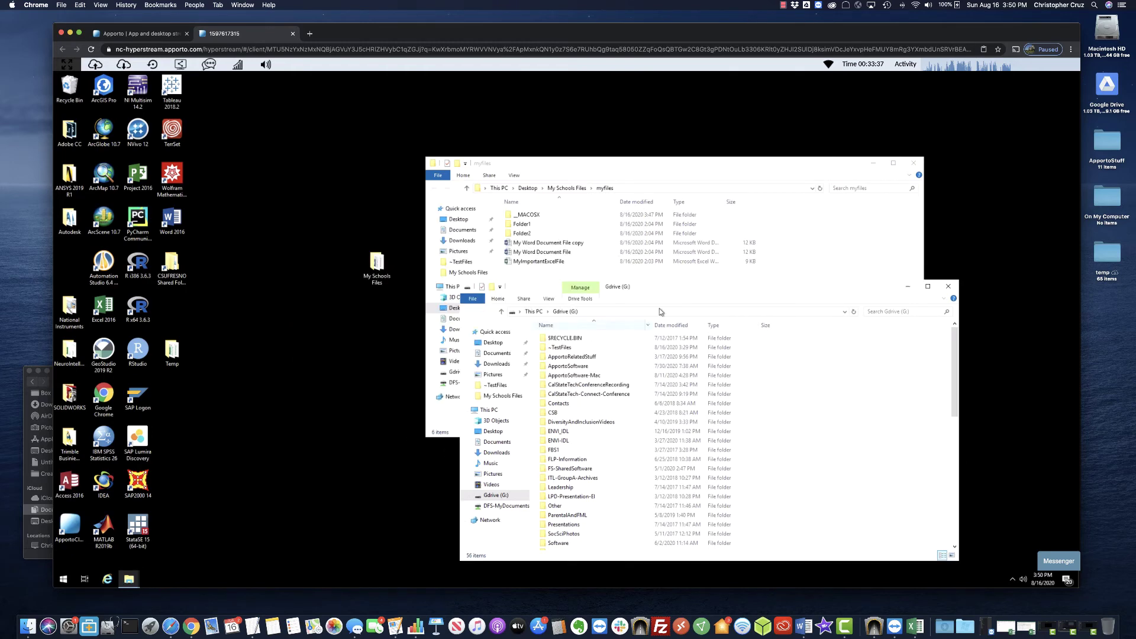
pyautogui.moveTo(898, 287); pyautogui.dragTo(860, 115)
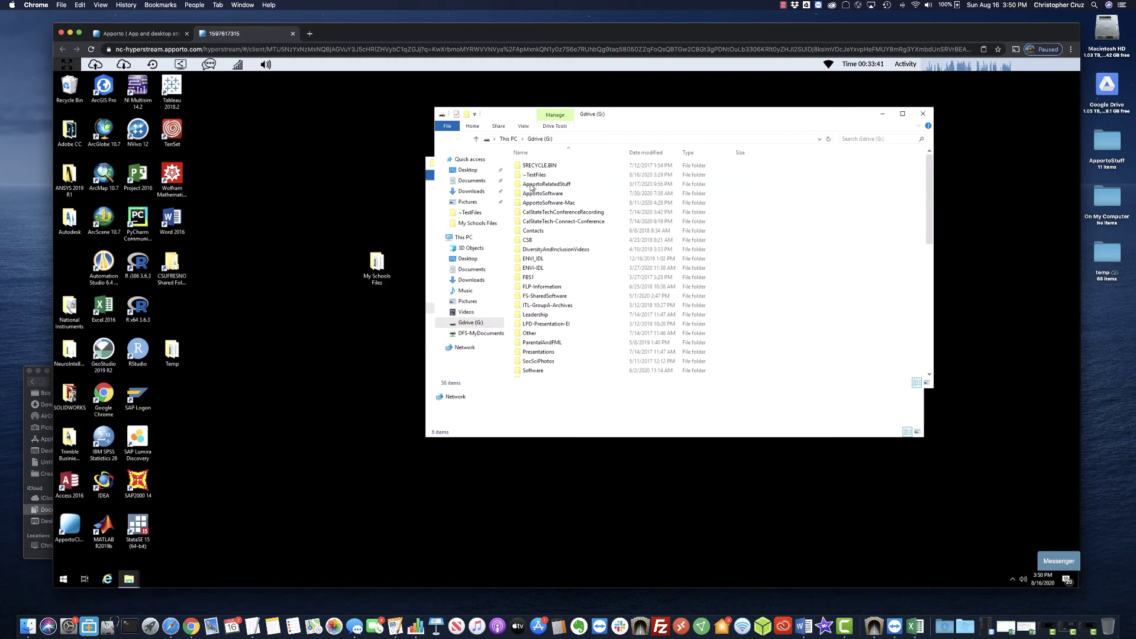
pyautogui.click(534, 176)
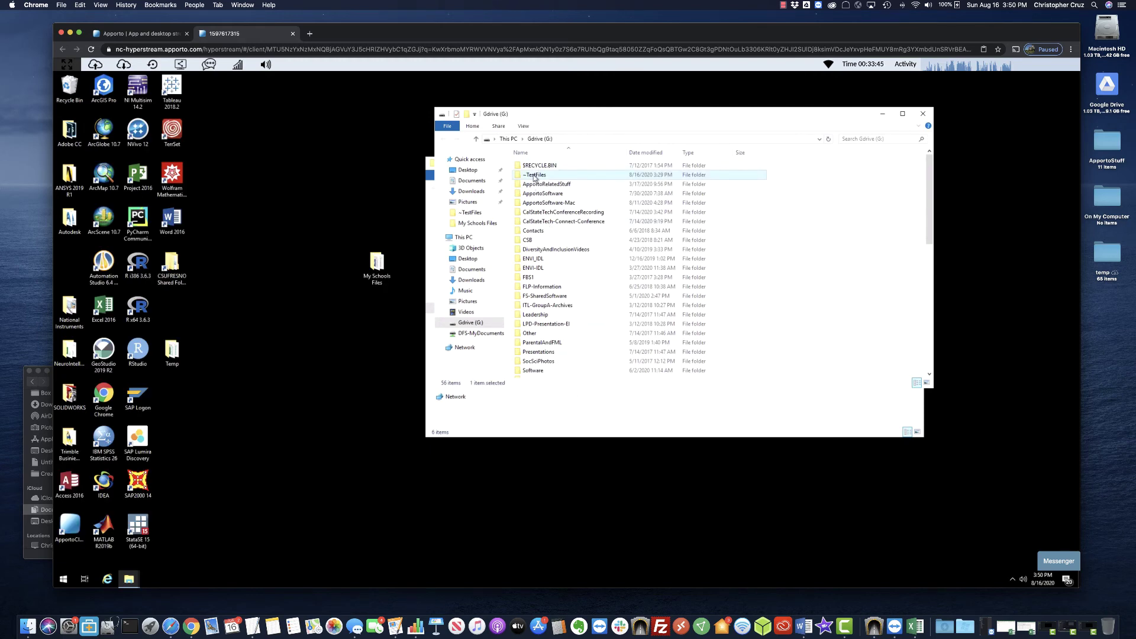
pyautogui.doubleClick(534, 176)
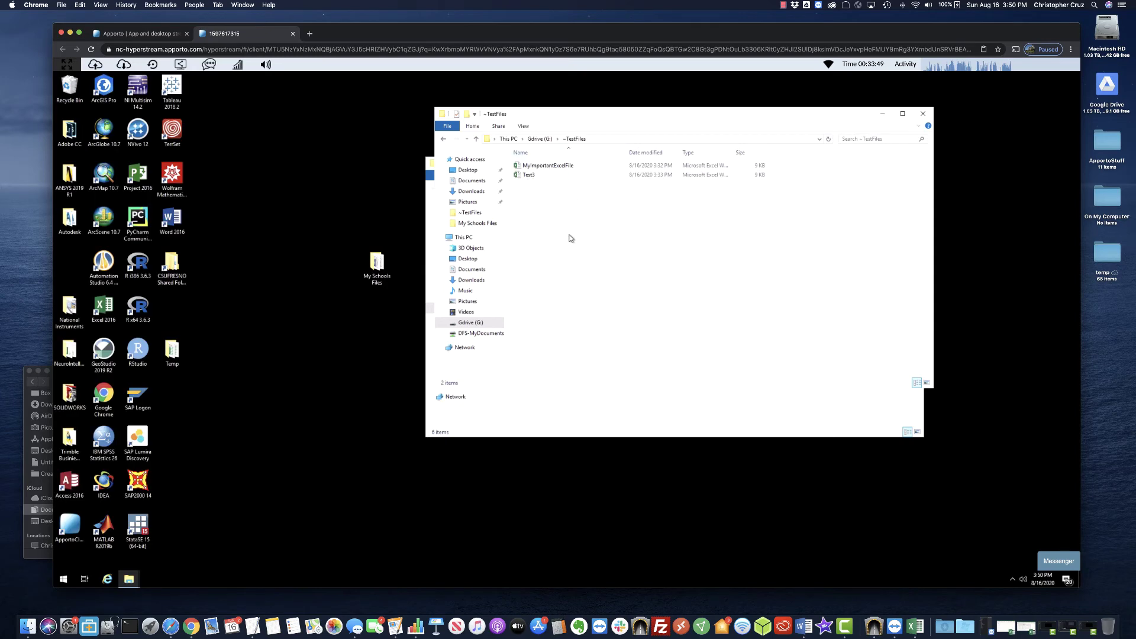
# Copy Test3 from G:\~TestFiles onto the desktop, replacing the existing desktop copy.
pyautogui.click(523, 174)
pyautogui.moveTo(530, 179); pyautogui.dragTo(330, 198)
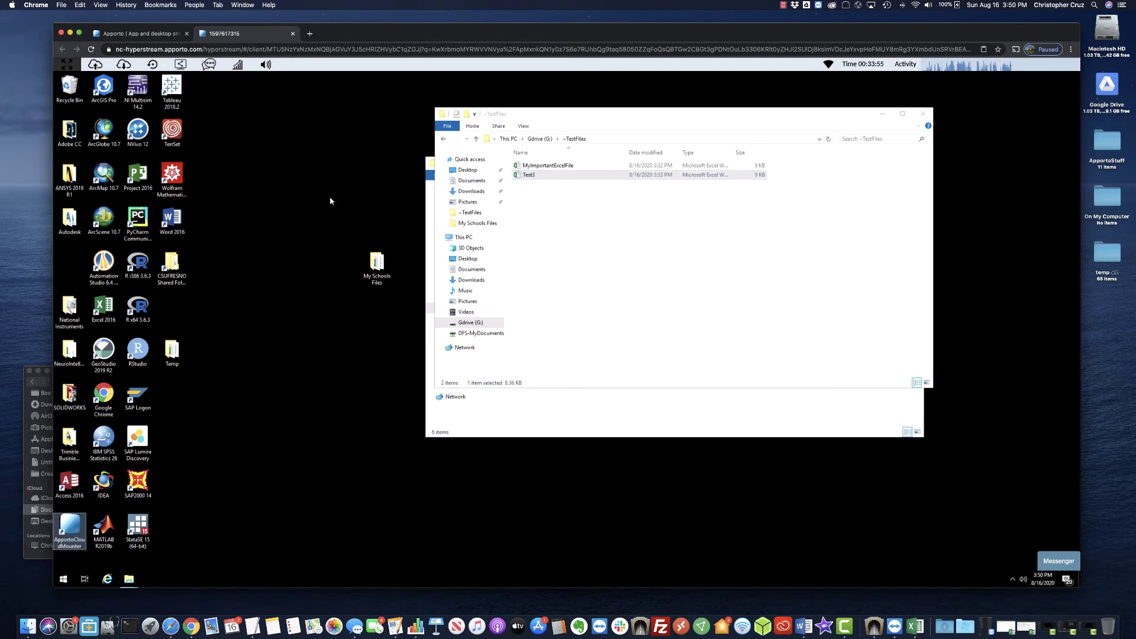
pyautogui.rightClick(522, 175)
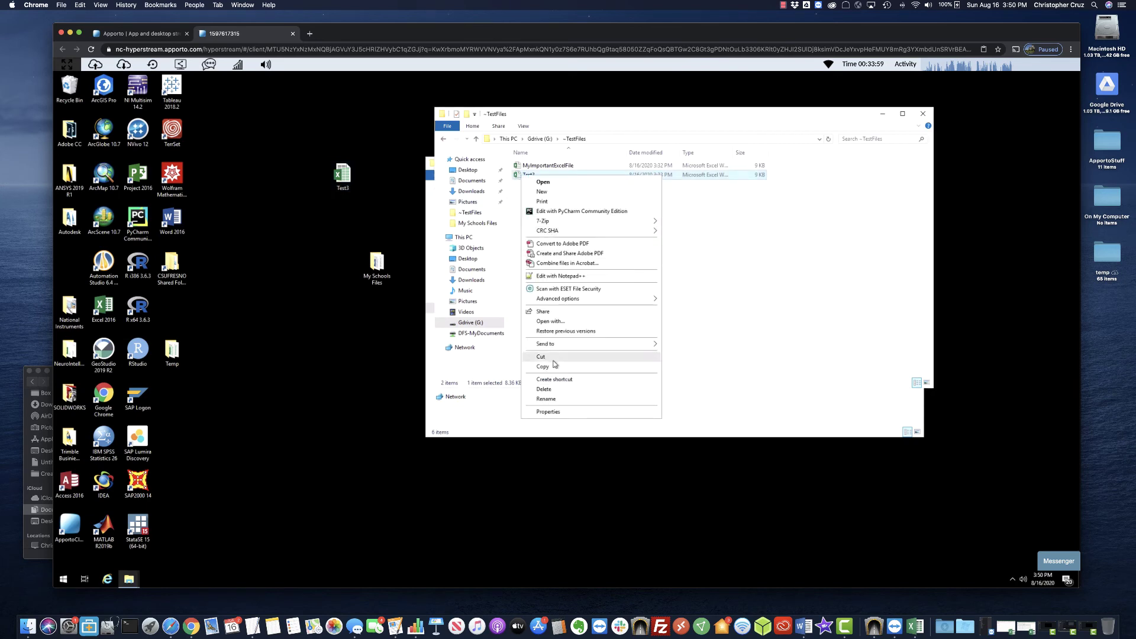
pyautogui.click(542, 366)
pyautogui.rightClick(288, 272)
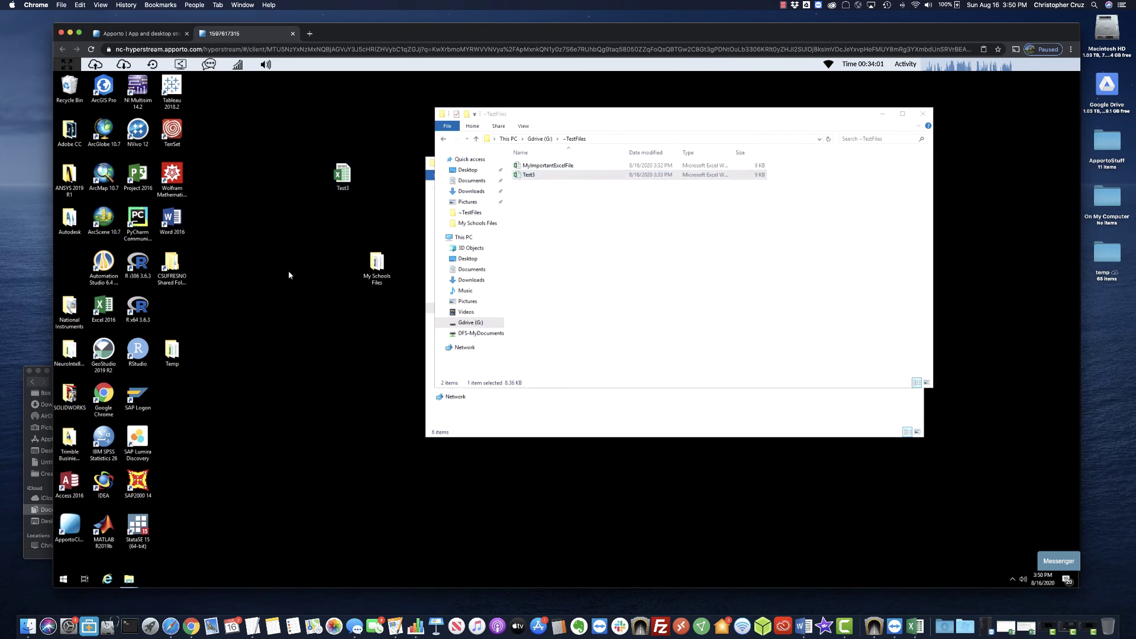
pyautogui.click(317, 311)
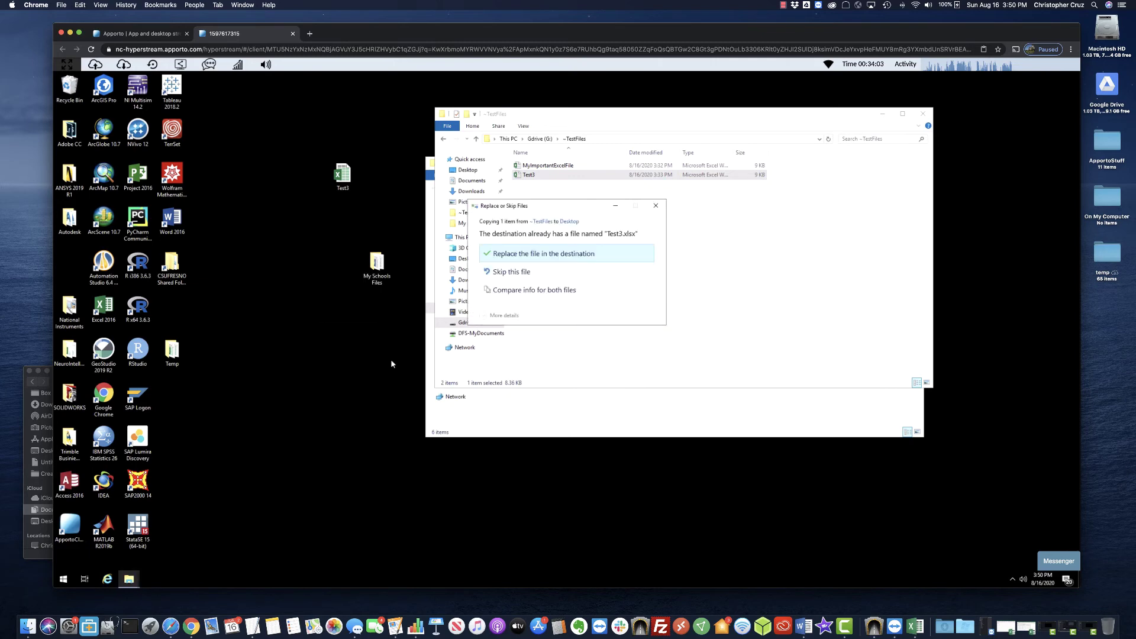
pyautogui.click(551, 254)
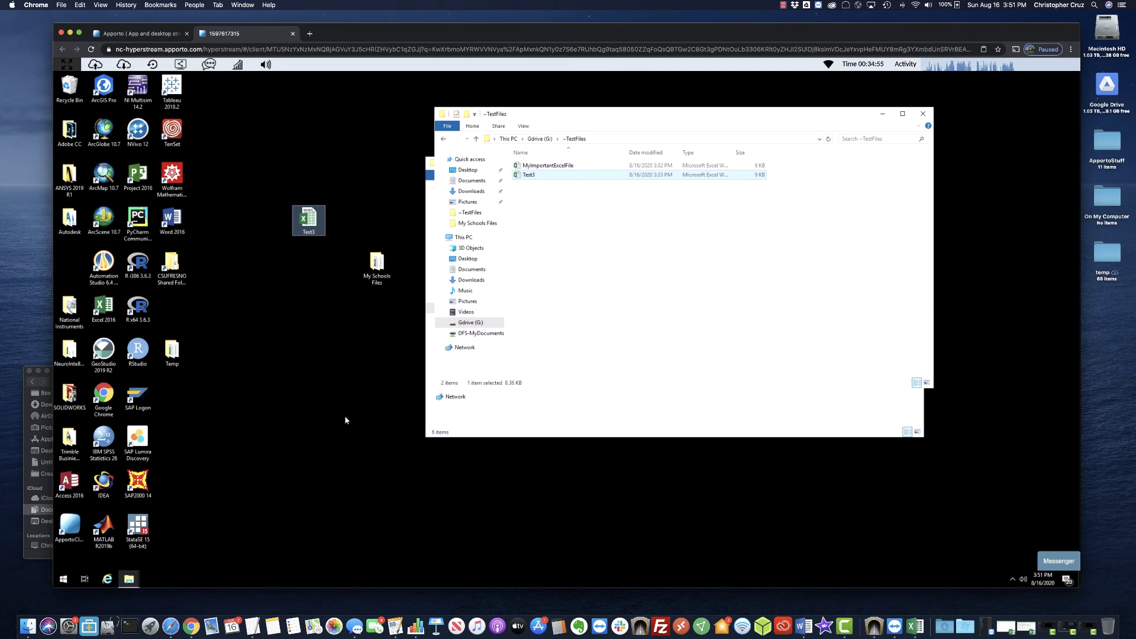
# Close both Explorer windows and move the Test3 icon beside My Schools Files.
pyautogui.click(926, 113)
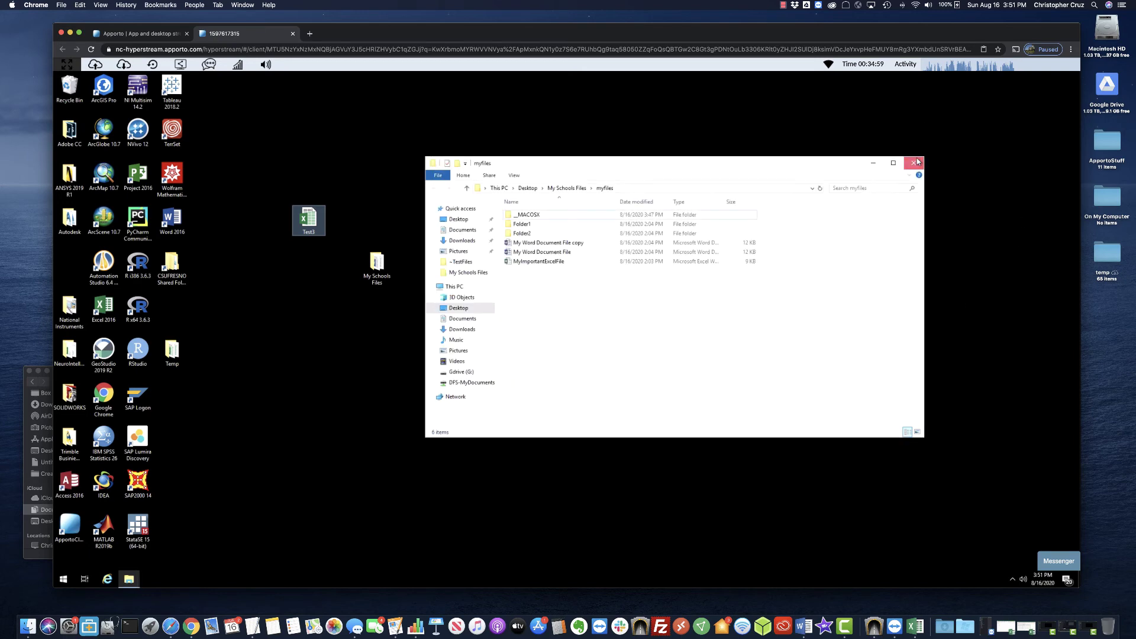
pyautogui.click(915, 165)
pyautogui.moveTo(309, 219); pyautogui.dragTo(367, 210)
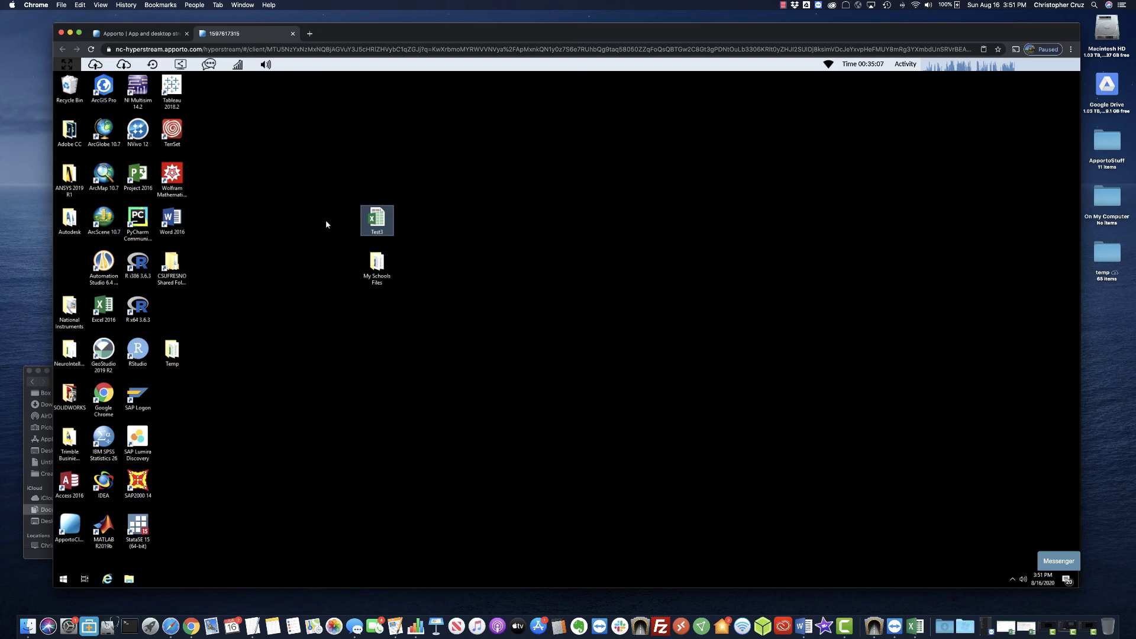
pyautogui.moveTo(314, 169); pyautogui.dragTo(513, 339)
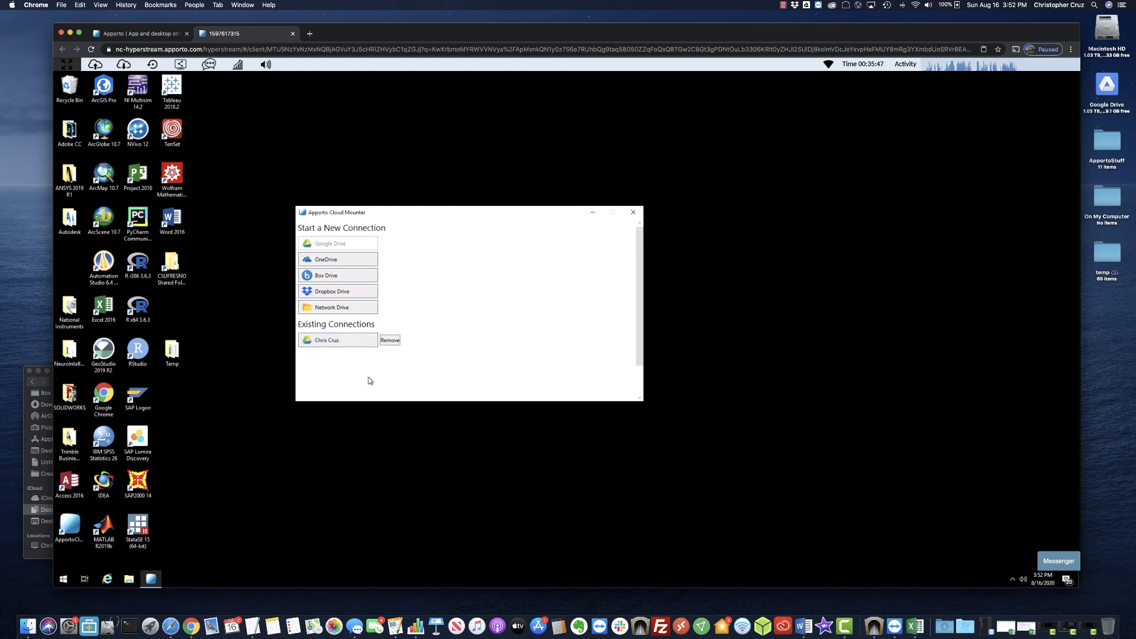
# Cancel removing the Google Drive connection, close Cloud Mounter, and launch File Explorer.
pyautogui.click(389, 341)
pyautogui.click(611, 360)
pyautogui.click(633, 213)
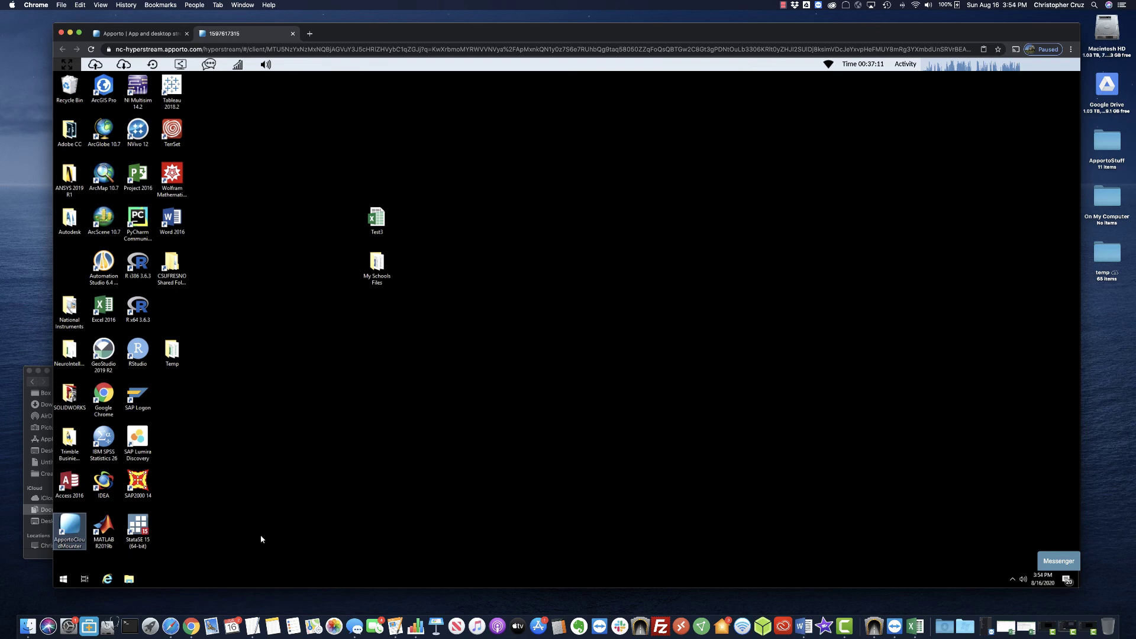
pyautogui.click(228, 502)
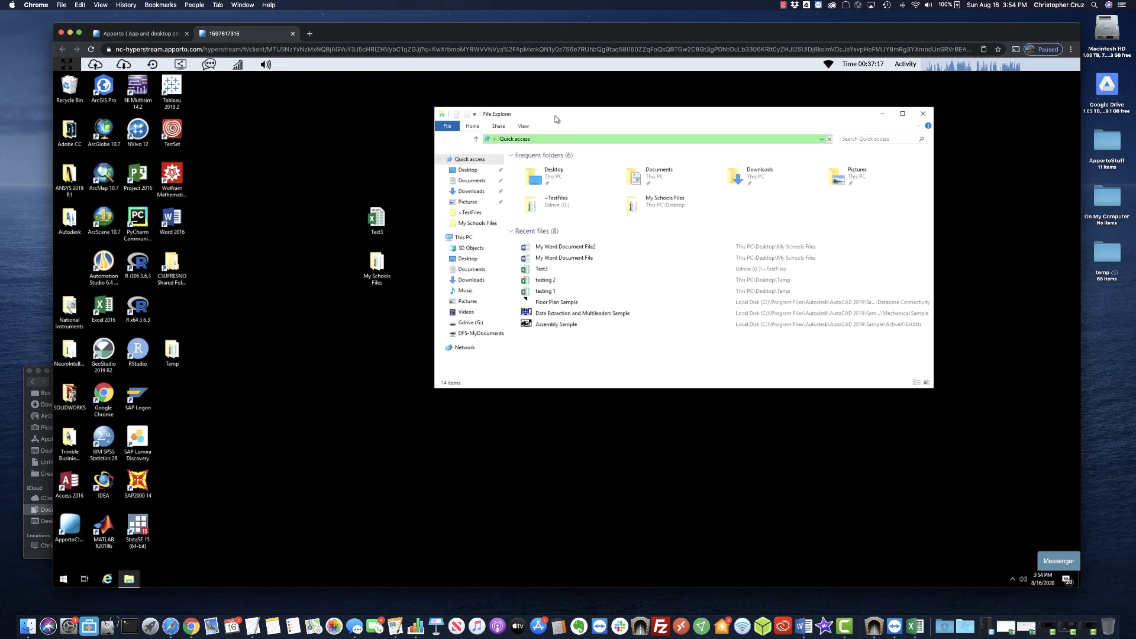
# Browse to ~TestFiles on Gdrive (G:), then open the desktop Test3 workbook in Excel.
pyautogui.moveTo(553, 114); pyautogui.dragTo(378, 180)
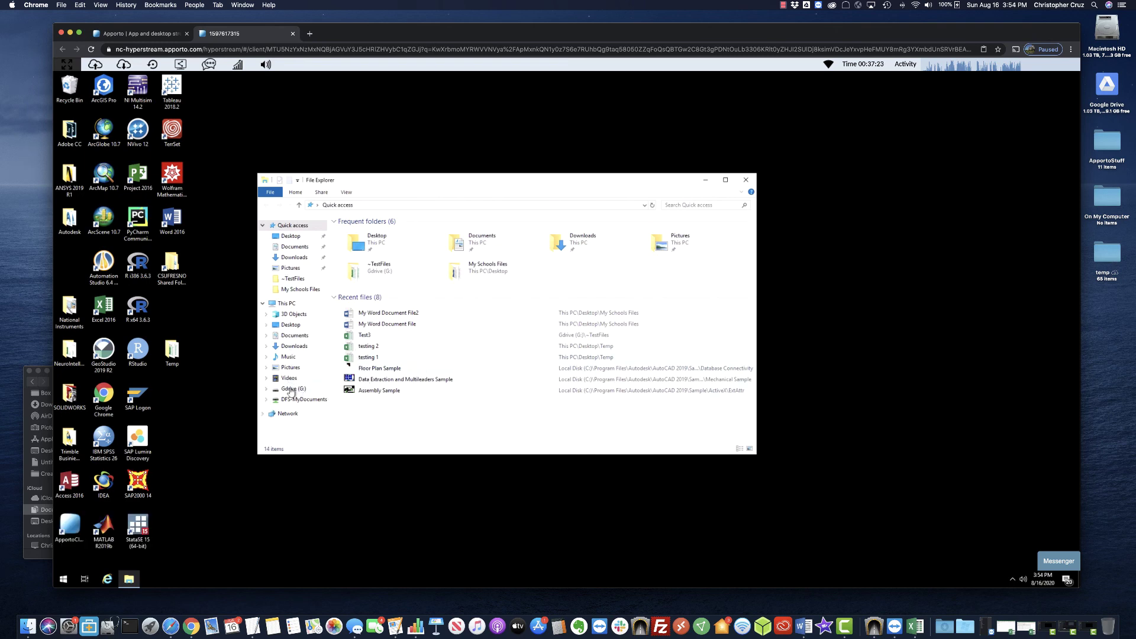
pyautogui.click(291, 389)
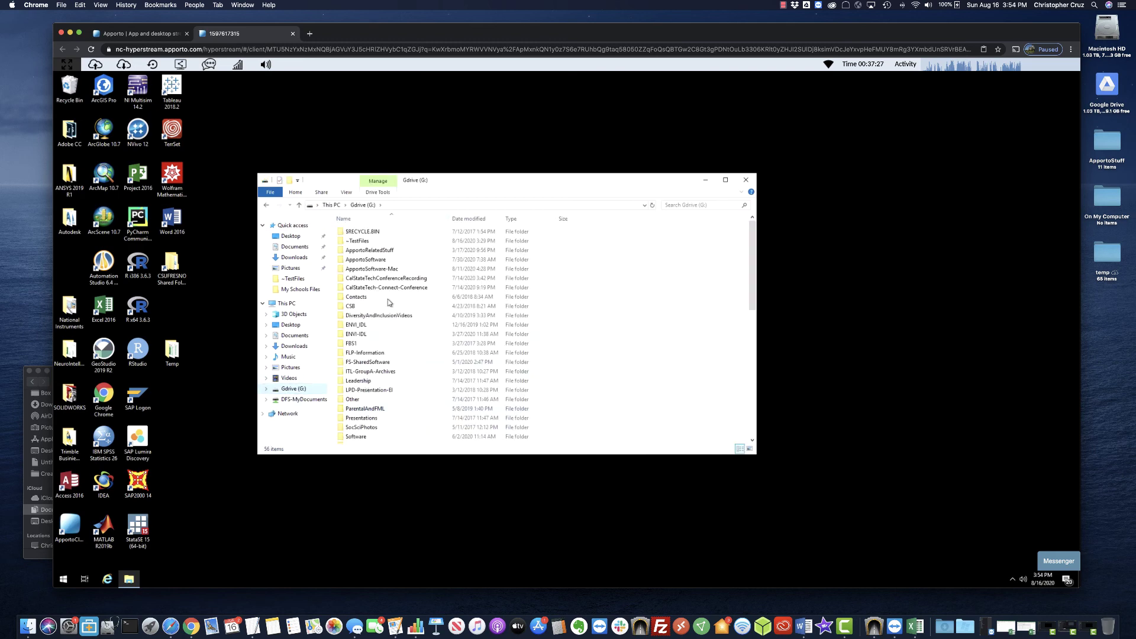
pyautogui.doubleClick(353, 241)
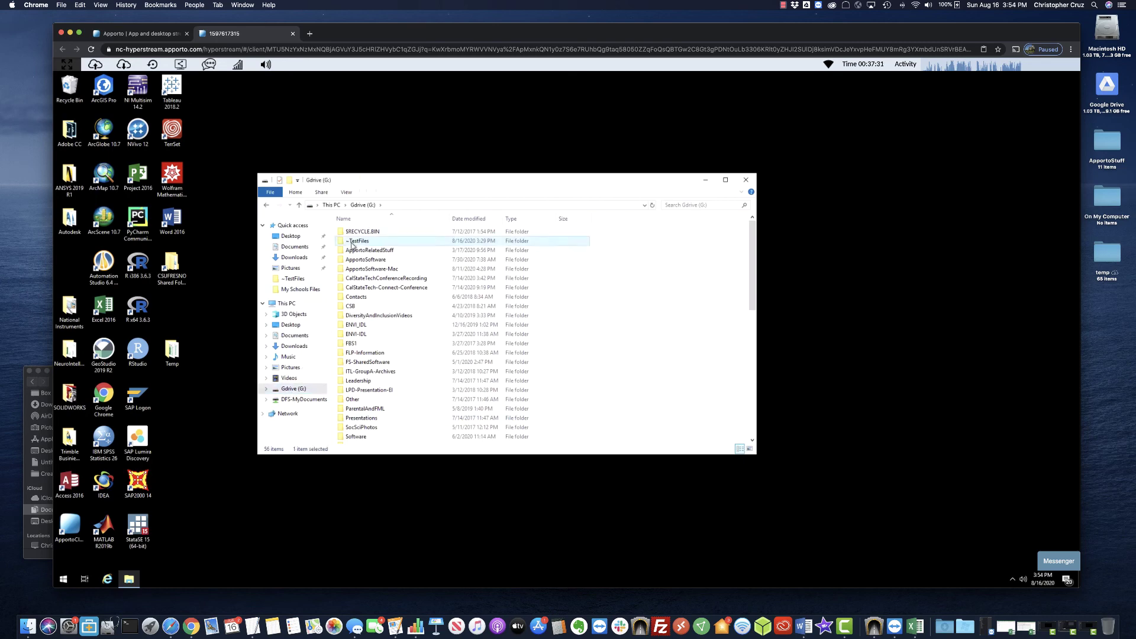
pyautogui.moveTo(537, 180); pyautogui.dragTo(743, 171)
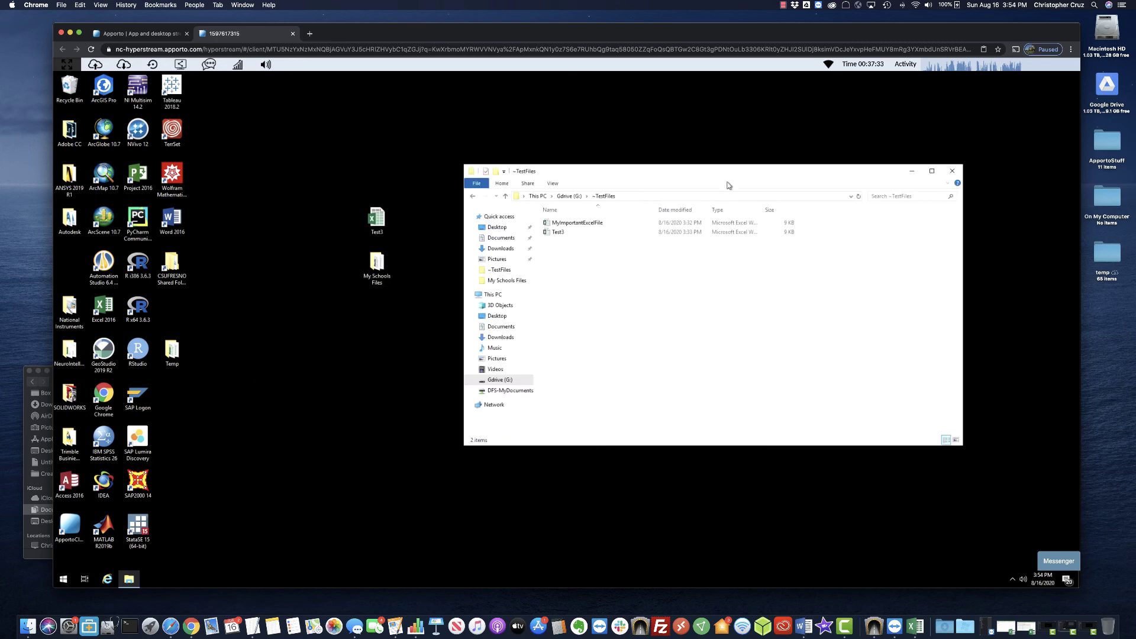
pyautogui.doubleClick(381, 223)
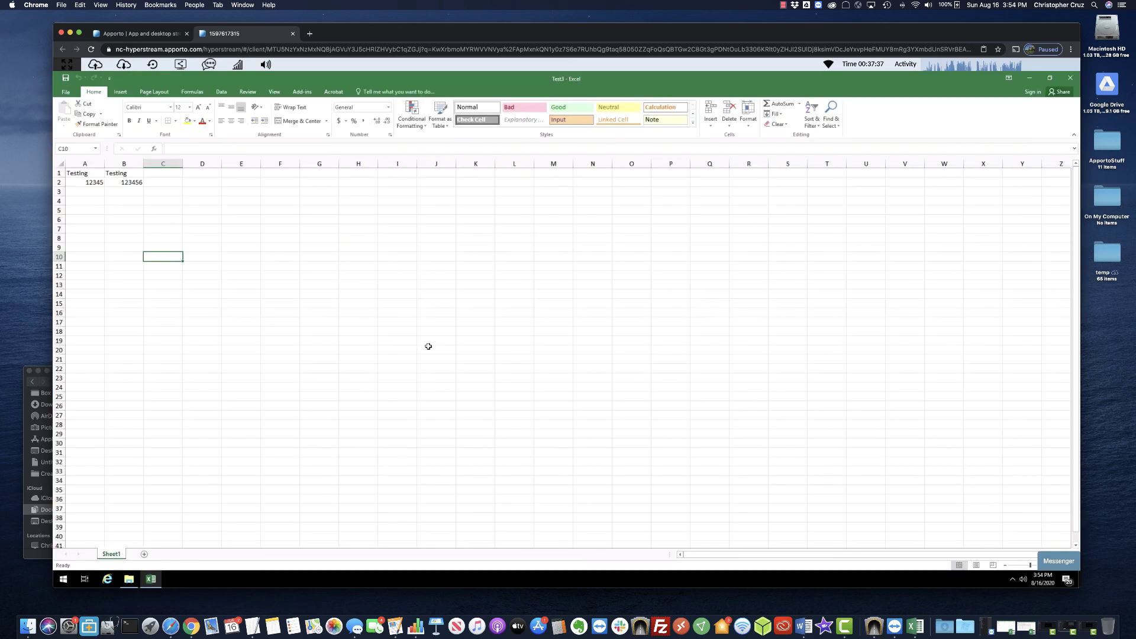
# Save the workbook as Test4 in the ~TestFiles folder on Gdrive (G:).
pyautogui.click(65, 92)
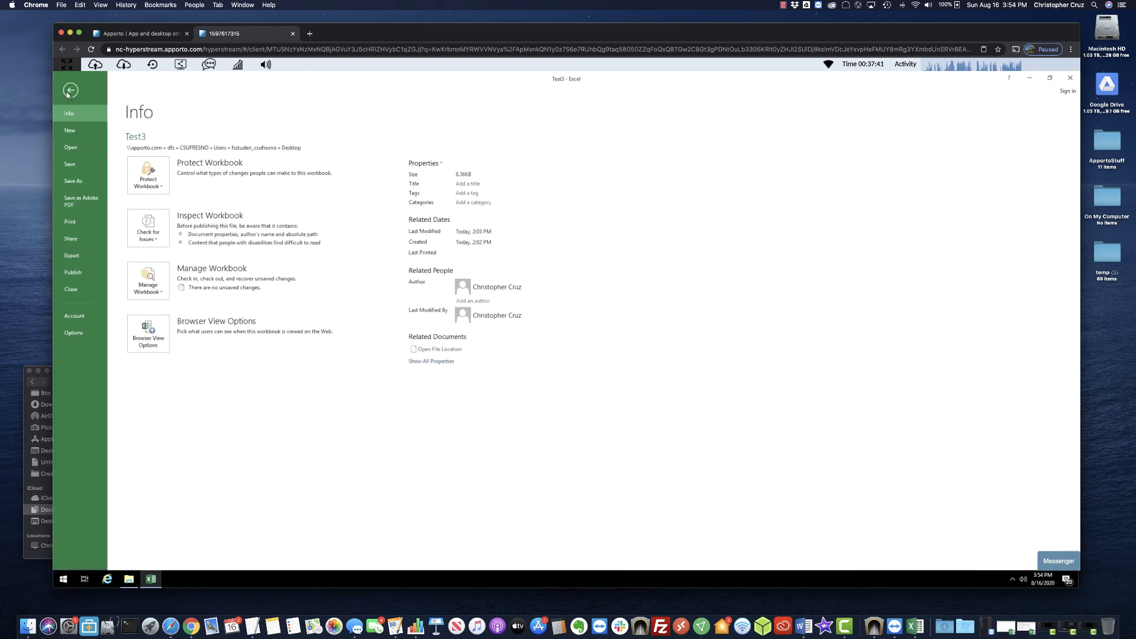
pyautogui.click(82, 181)
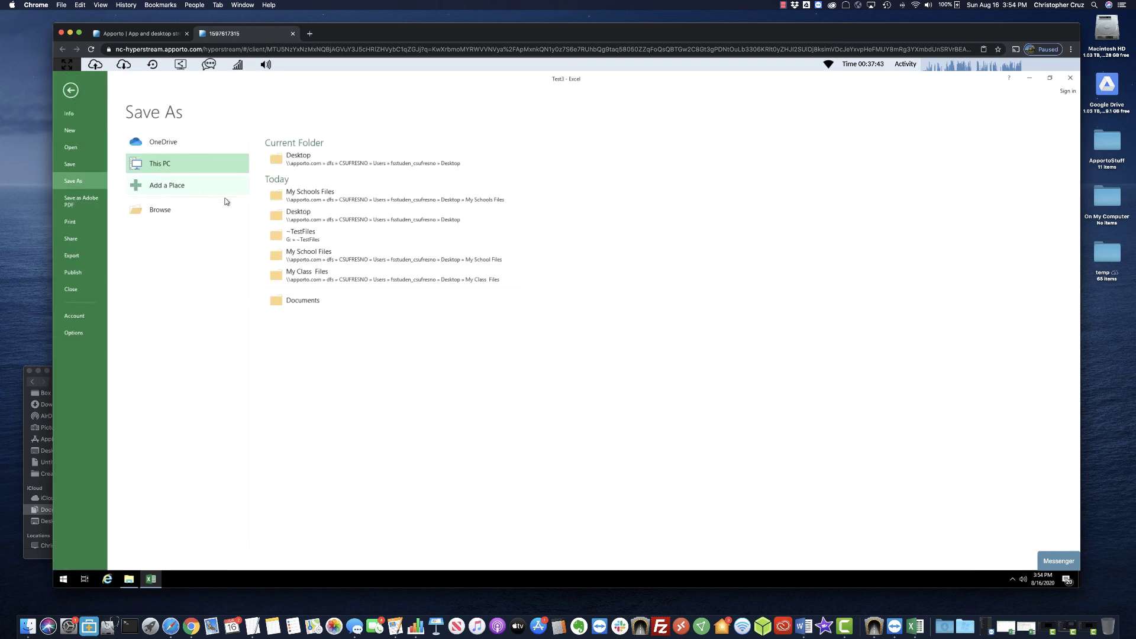
pyautogui.click(143, 207)
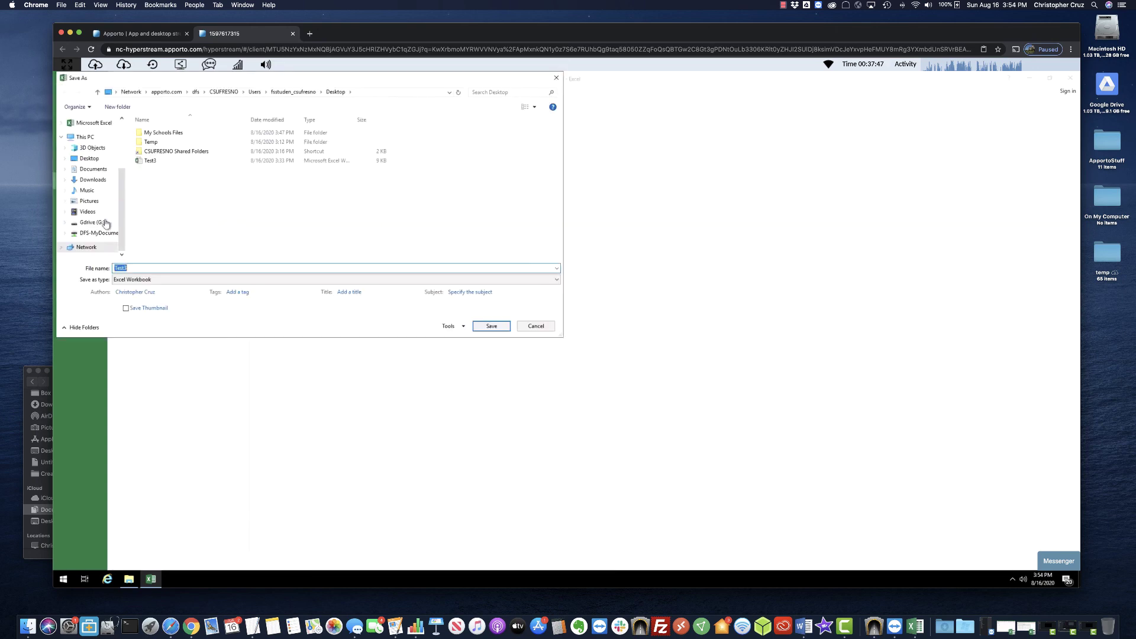
pyautogui.click(100, 222)
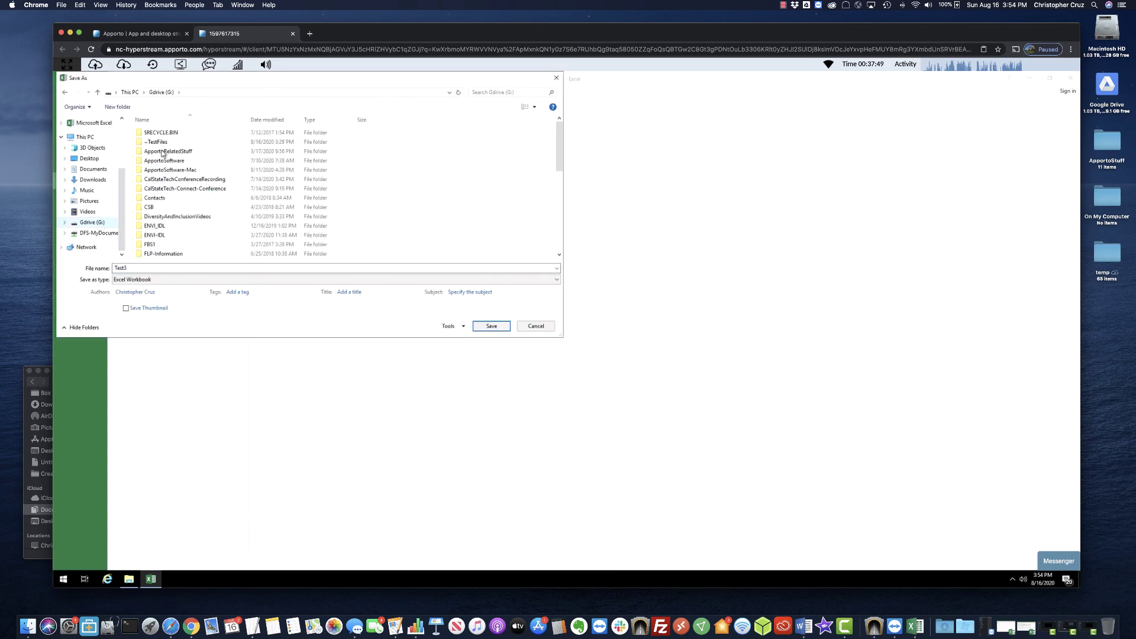
pyautogui.doubleClick(158, 142)
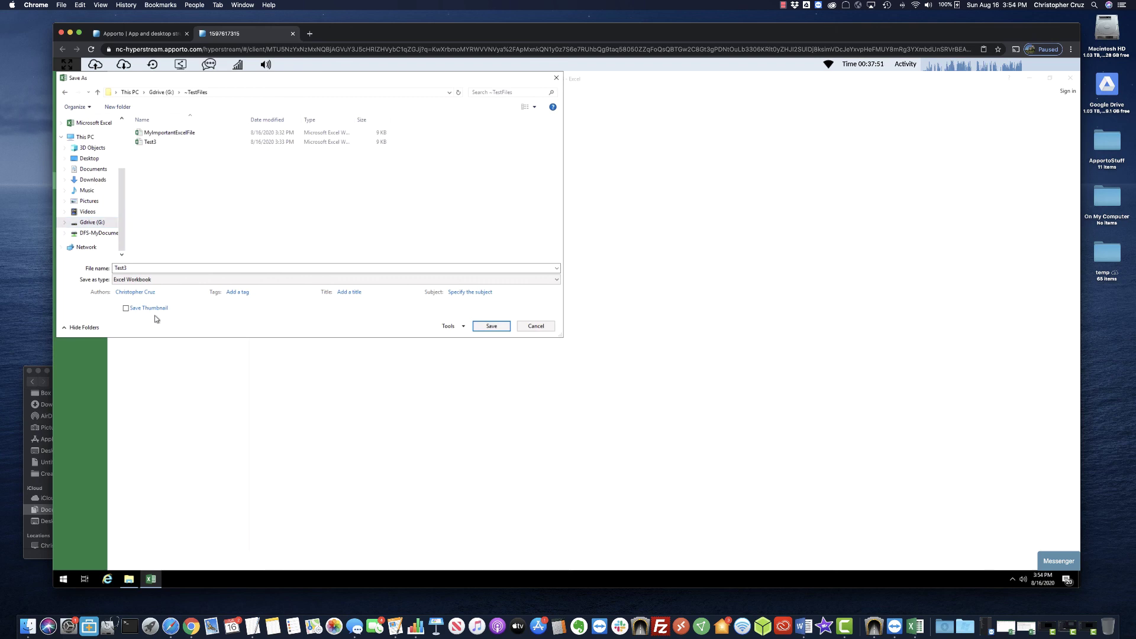
pyautogui.doubleClick(137, 267)
pyautogui.press('Right')
pyautogui.press('BackSpace')
pyautogui.write('4')
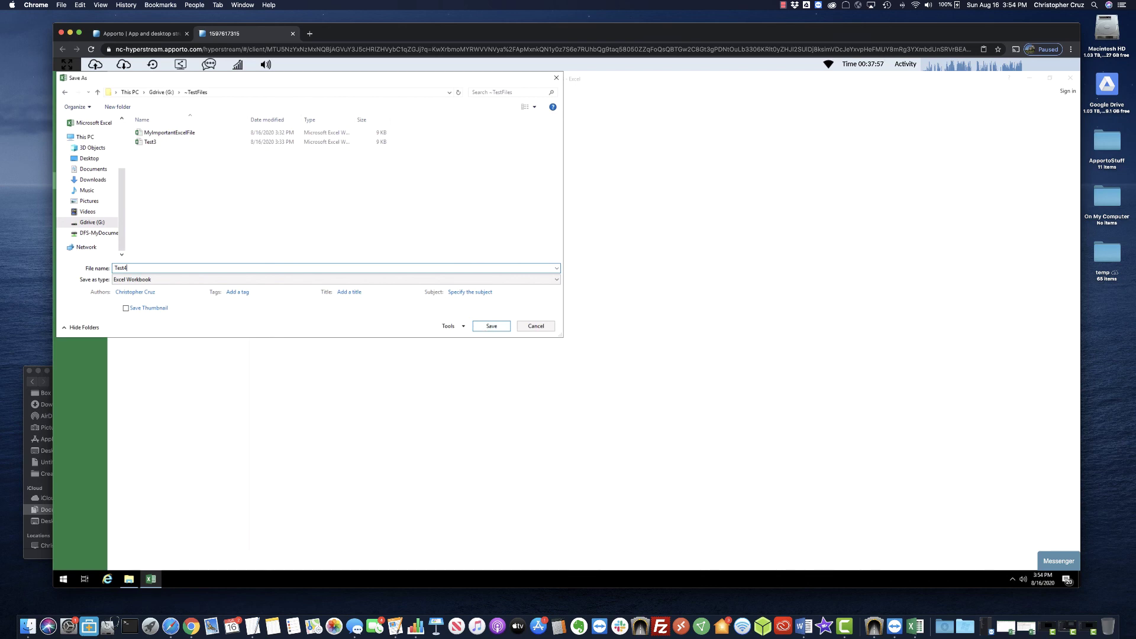
pyautogui.click(491, 326)
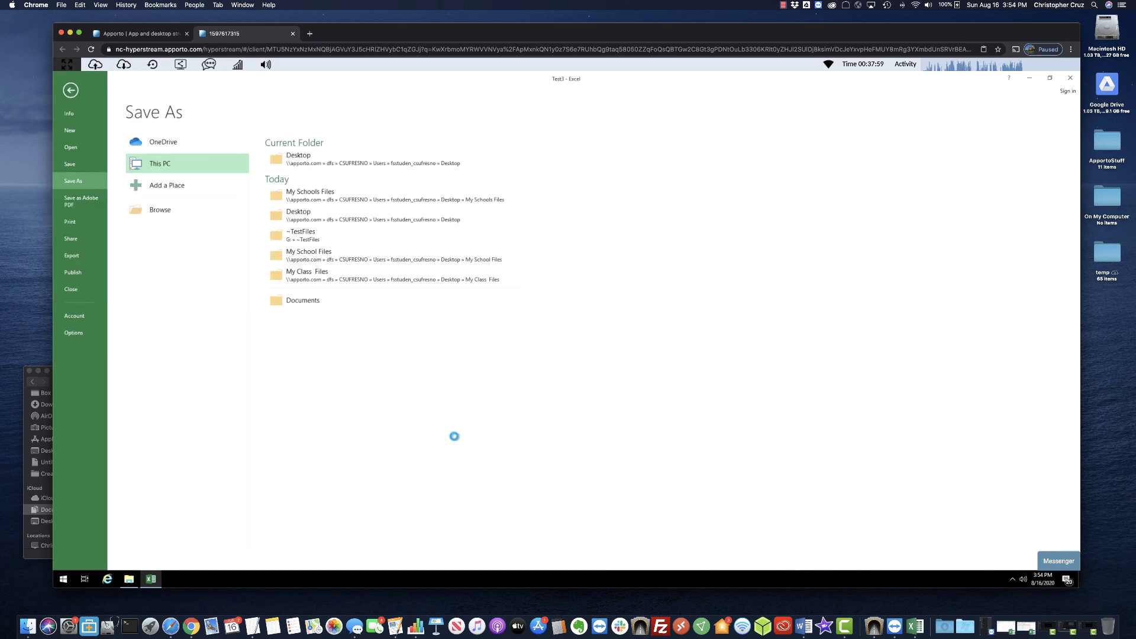
# Close Excel and confirm Test4 appears in G:\~TestFiles beside Test3.
pyautogui.click(1071, 78)
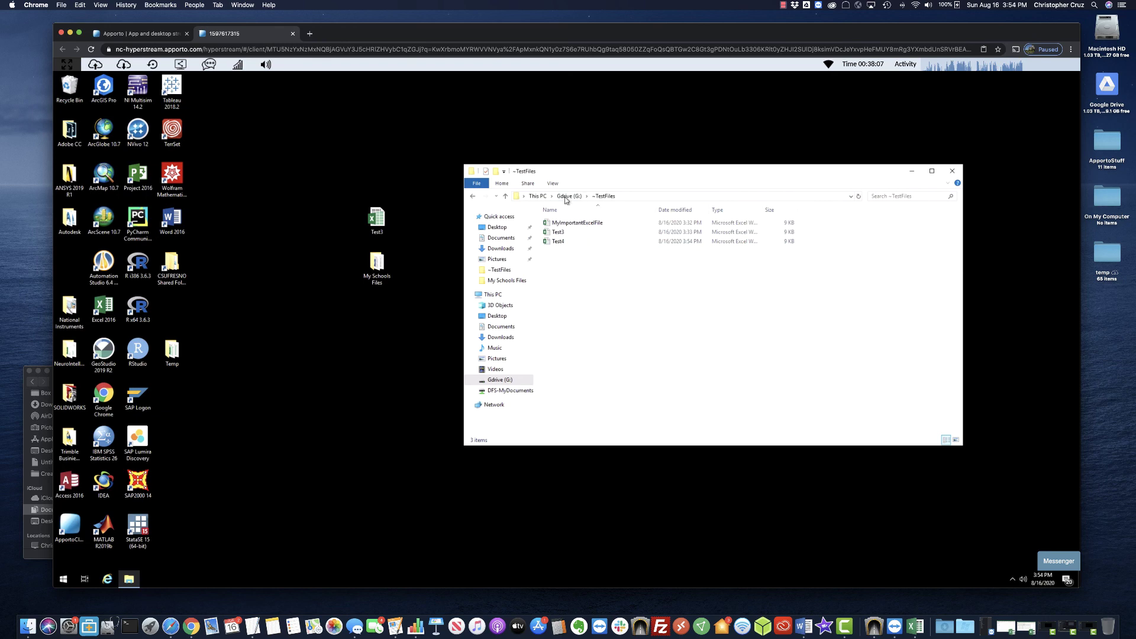
pyautogui.click(537, 199)
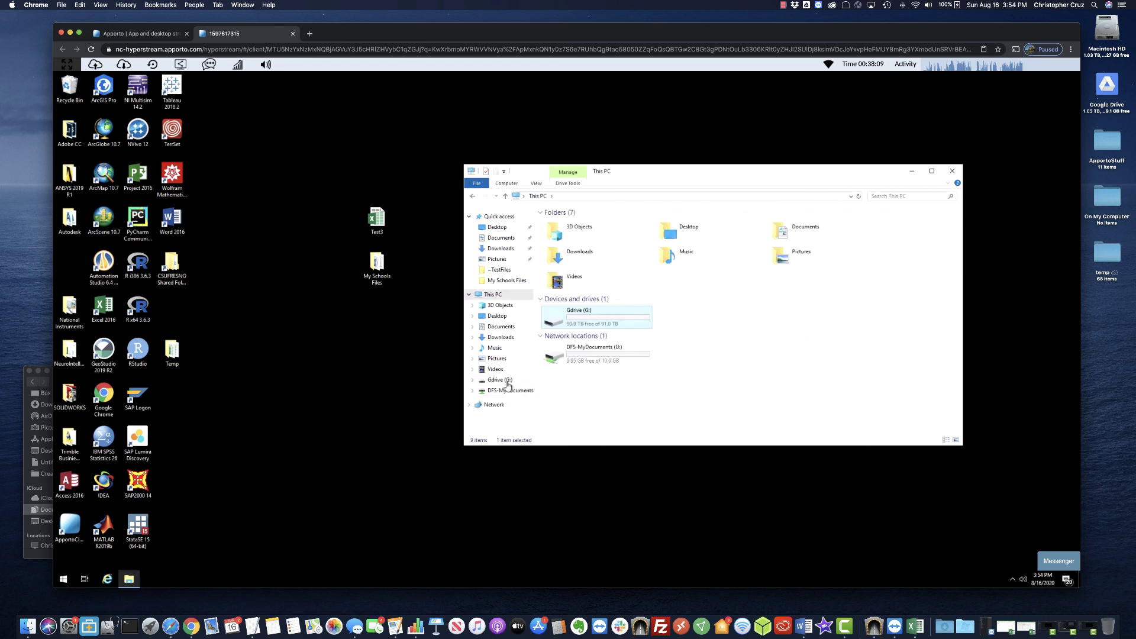
pyautogui.click(532, 382)
pyautogui.doubleClick(573, 233)
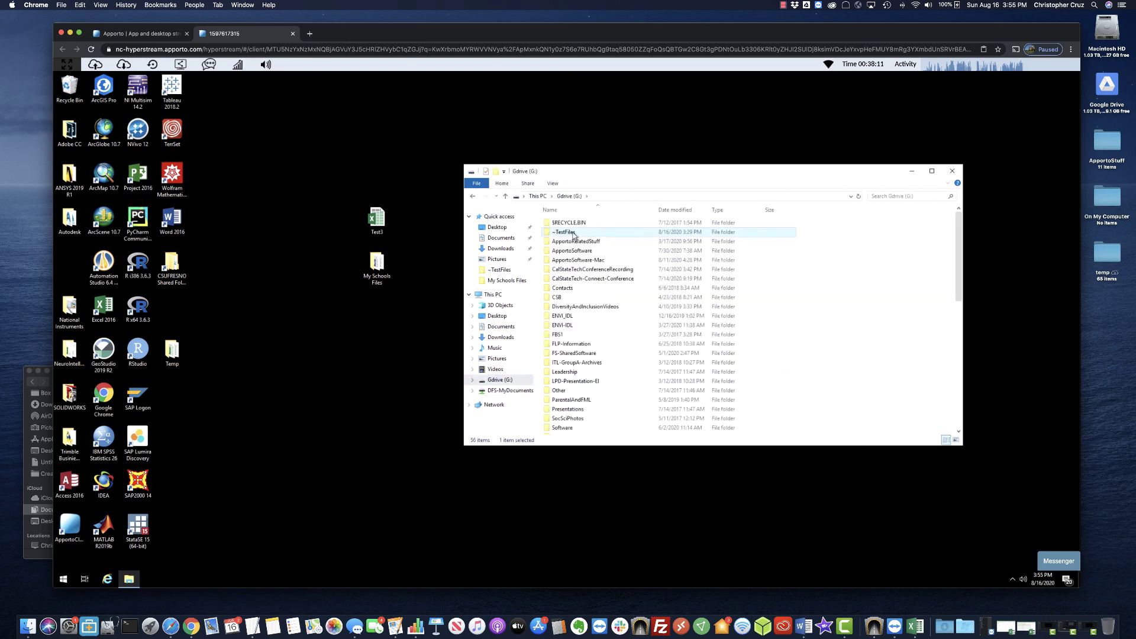
pyautogui.click(555, 242)
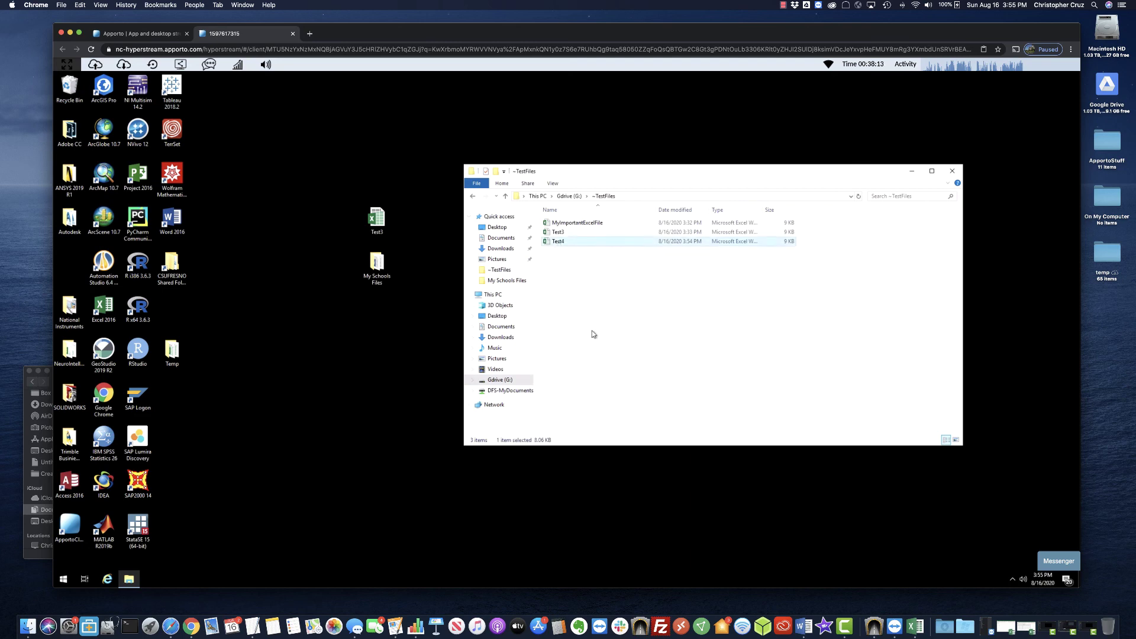